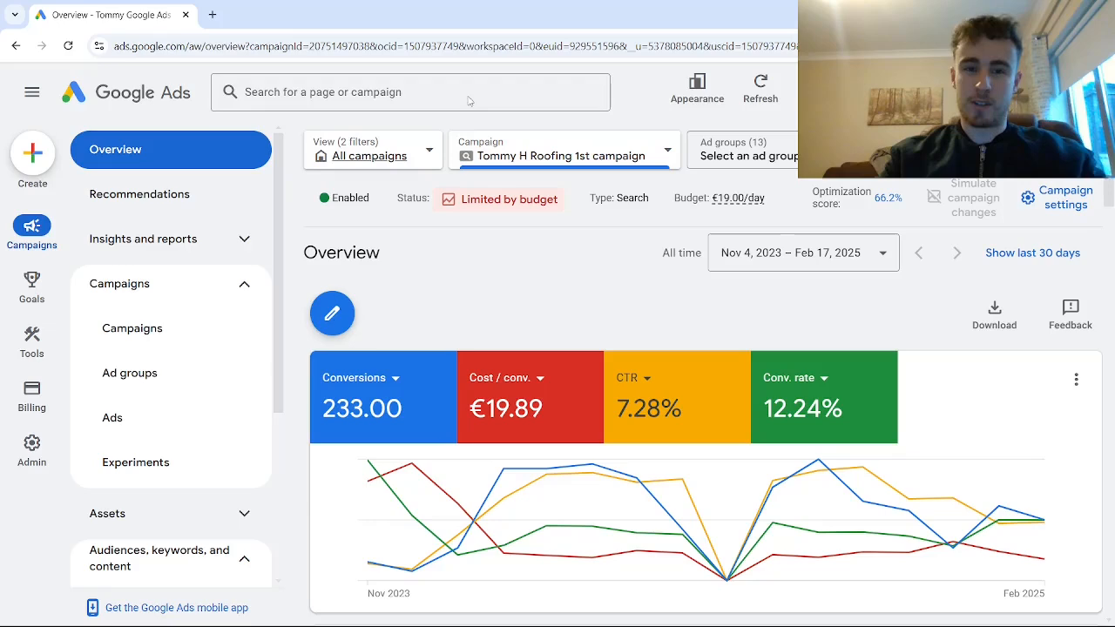
Find the Keyword Planner by searching for "keyword", and start discovering new keywords.
click(402, 99)
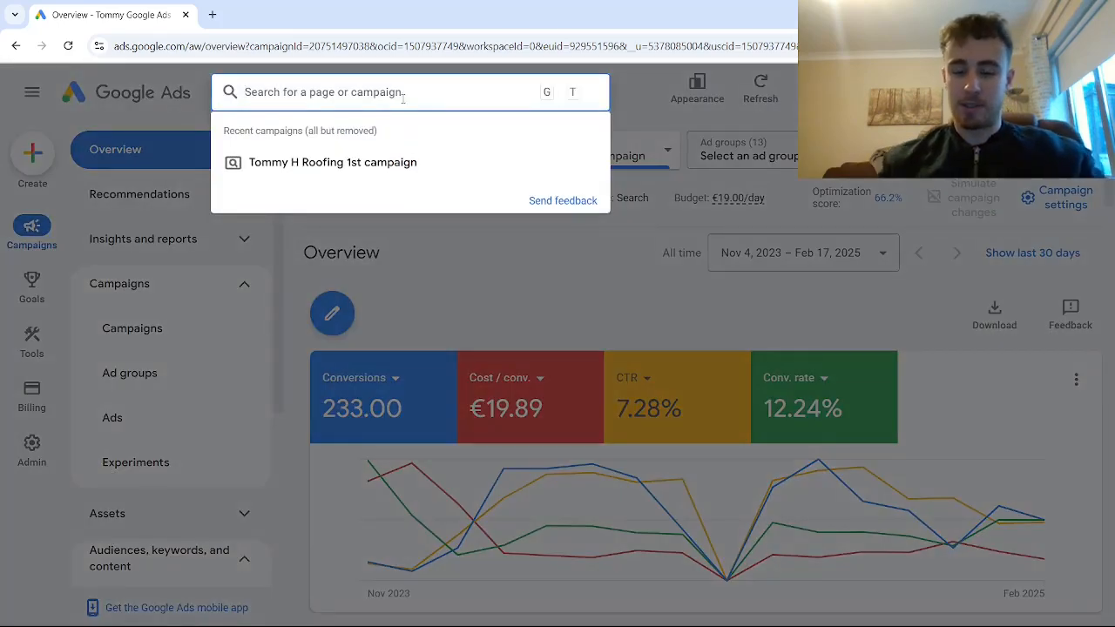
text(keyword)
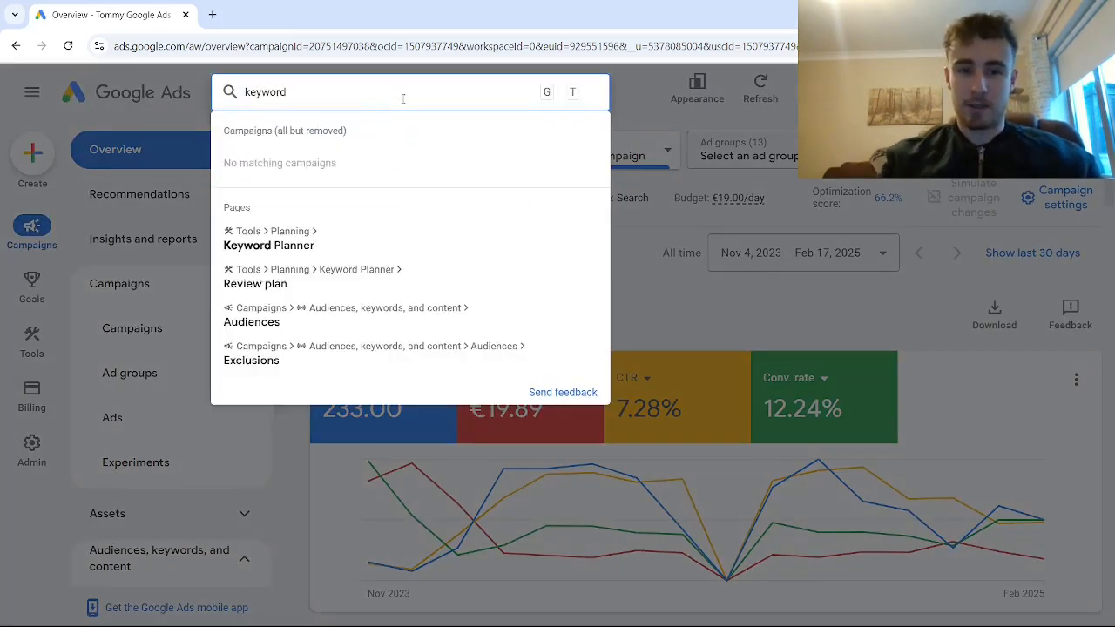
click(351, 245)
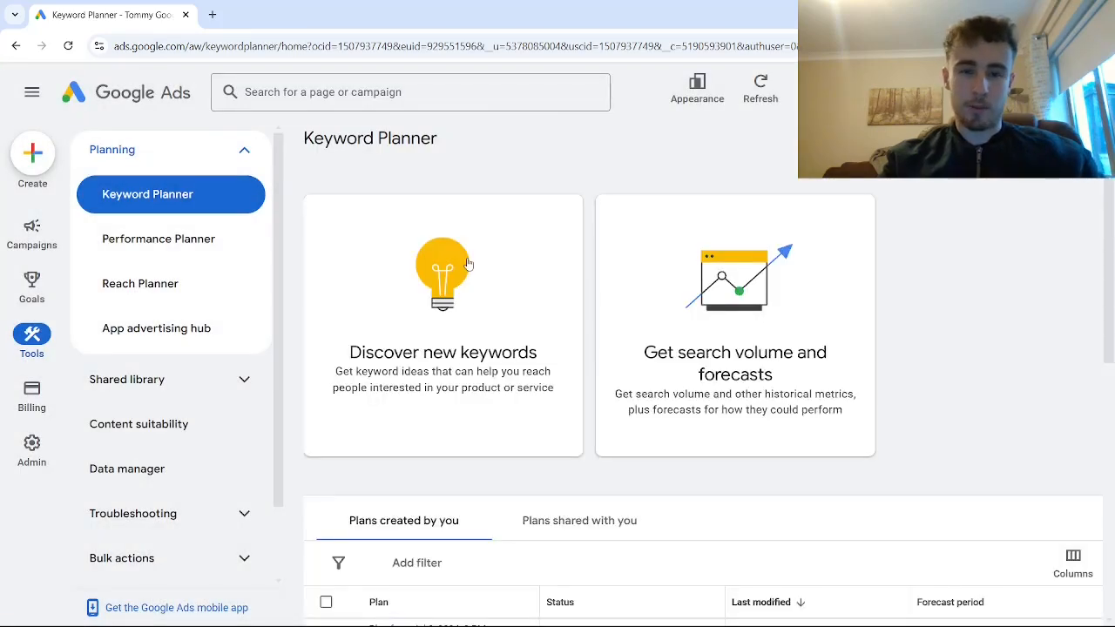
click(453, 286)
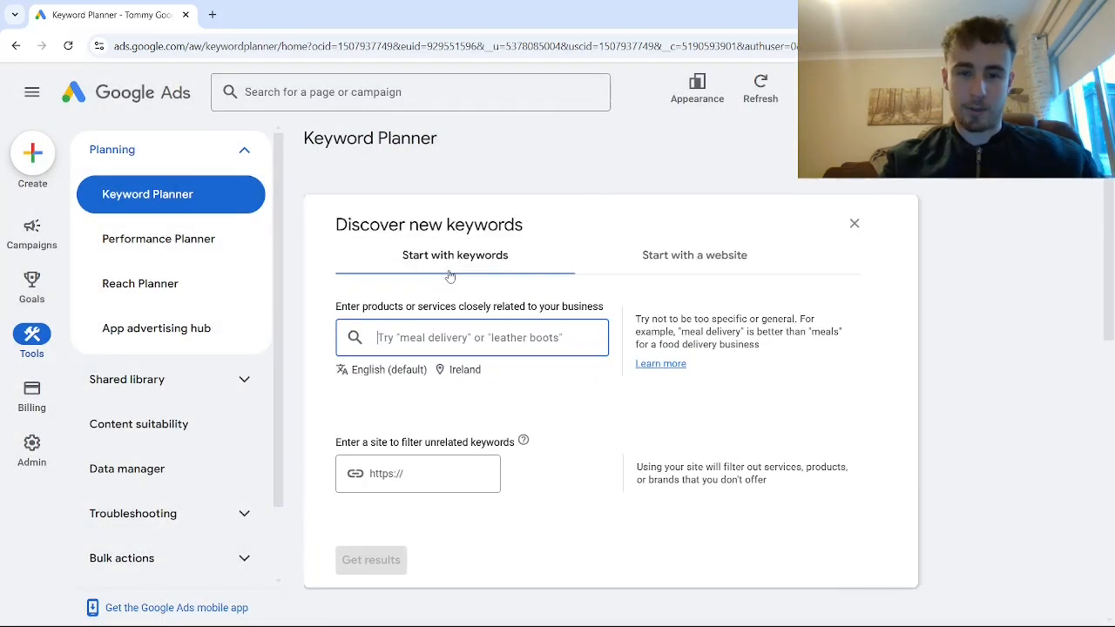
Check the target location settings of the keyword search without changing them.
scroll(462, 279, down, 1)
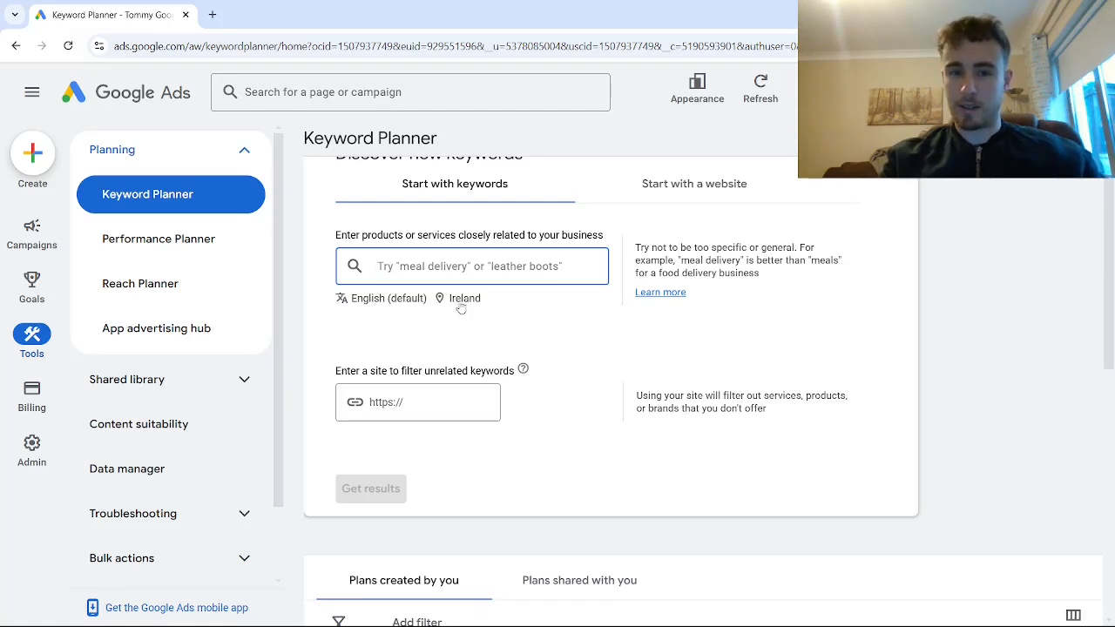
scroll(478, 327, up, 1)
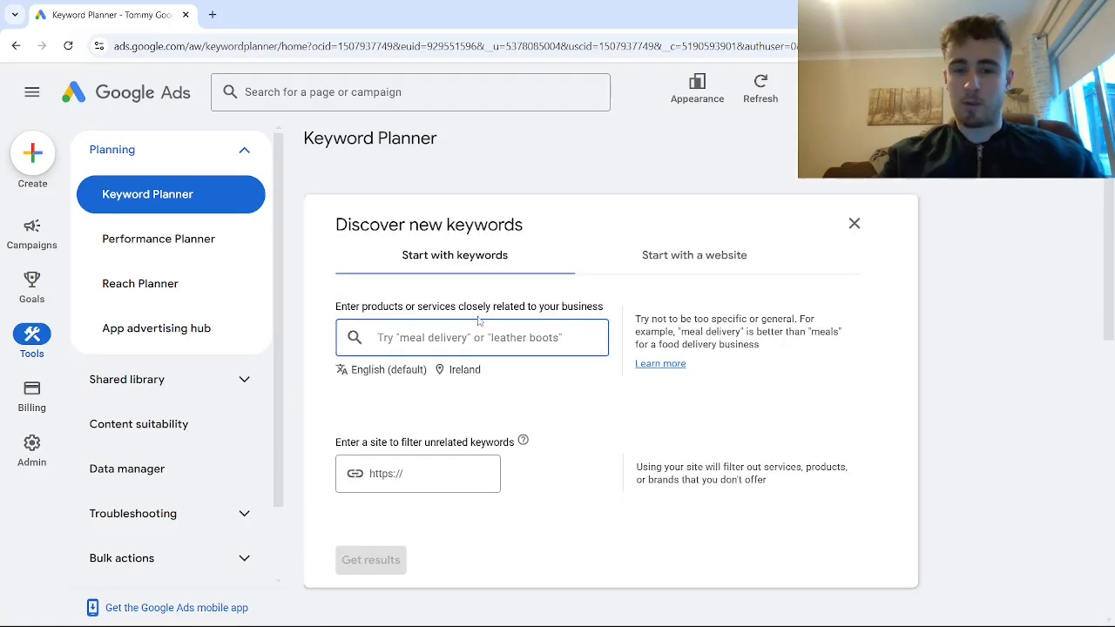
click(465, 369)
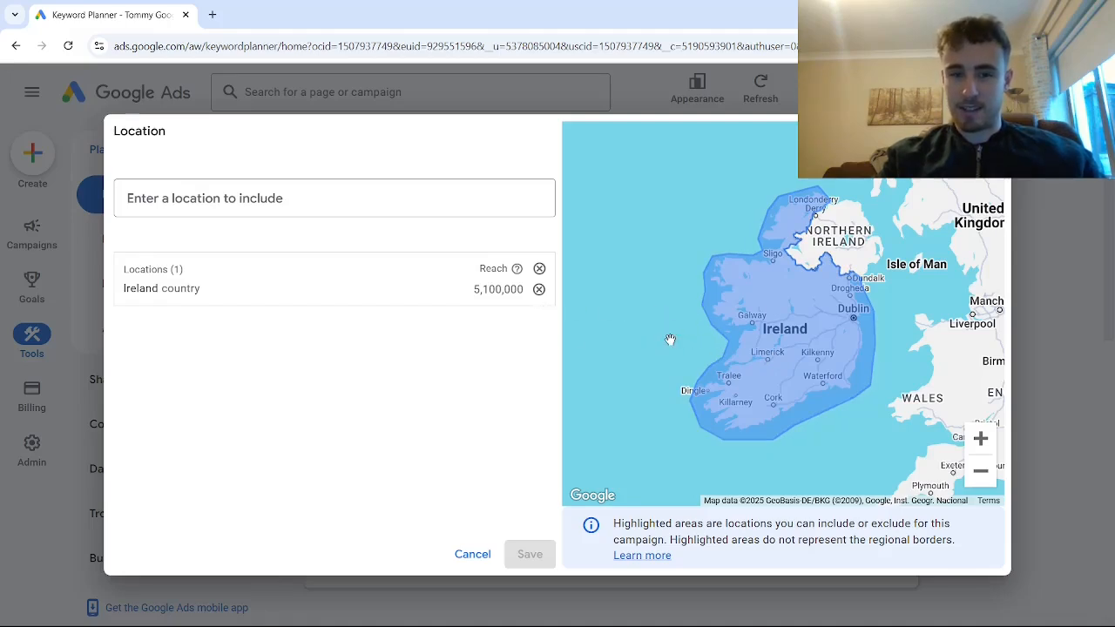
click(500, 554)
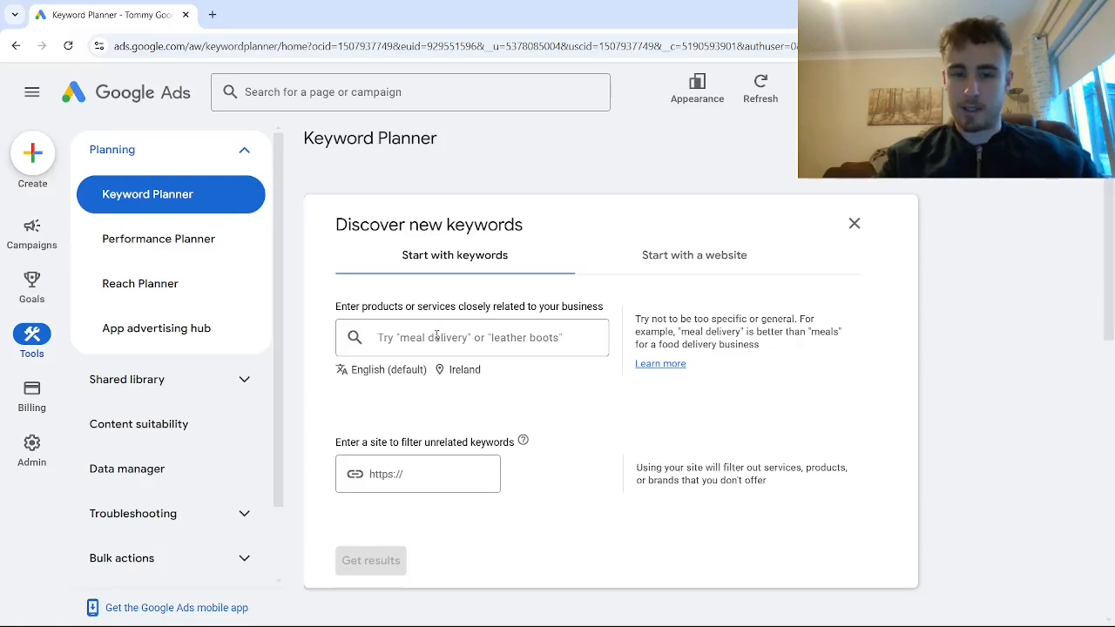
Enter "roofer near me" and "roof repair near me" as the seed keywords and get the keyword results.
click(431, 337)
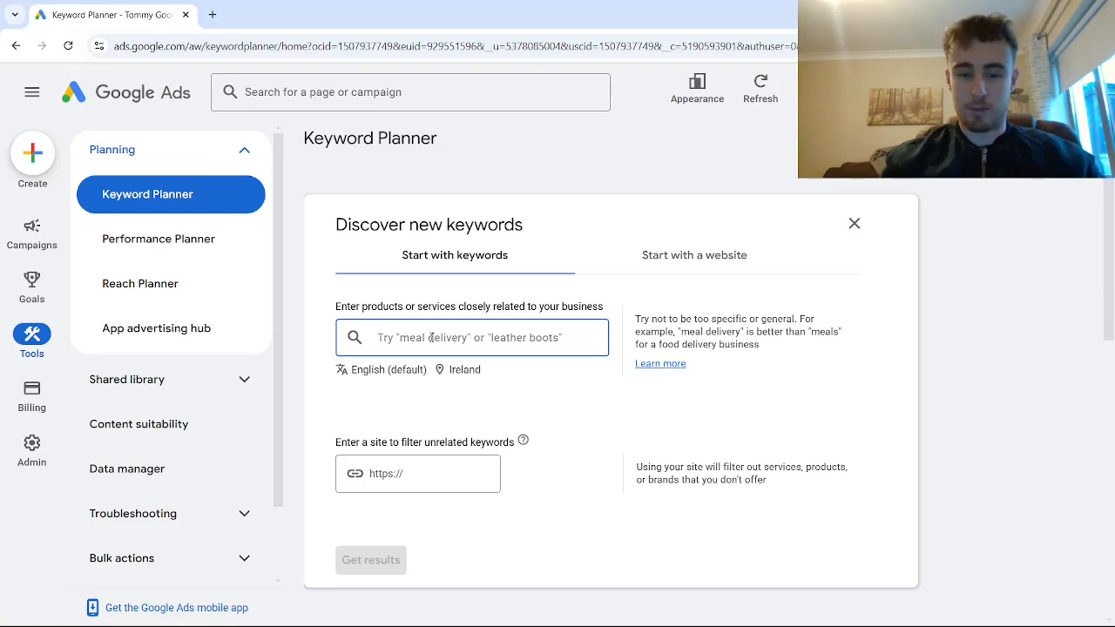
text(roofe)
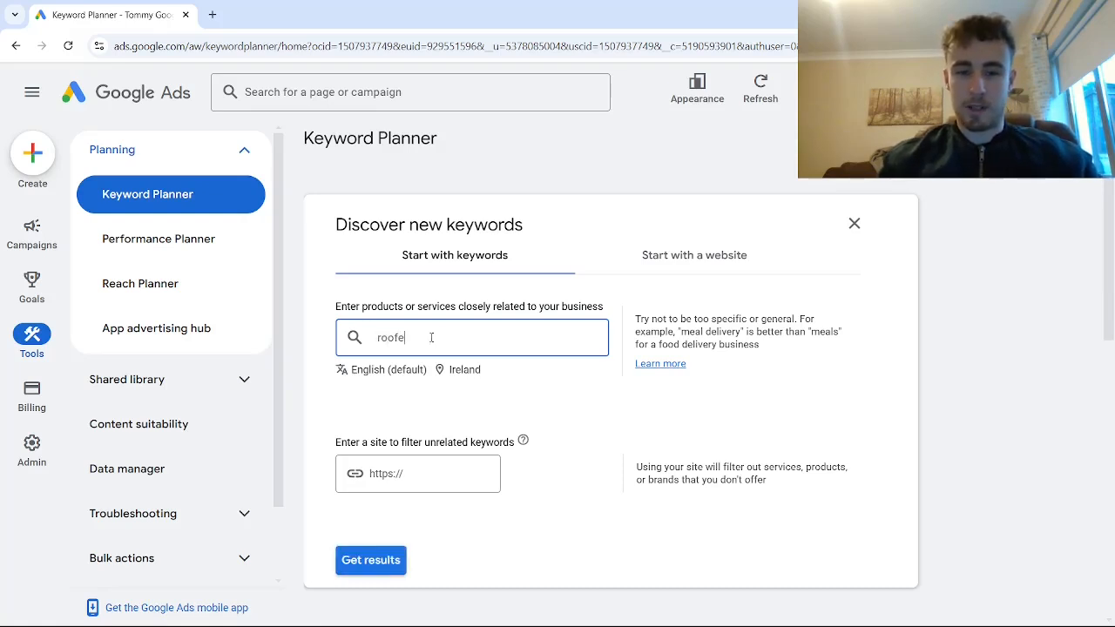
text(r near me)
key(Return)
text(ro)
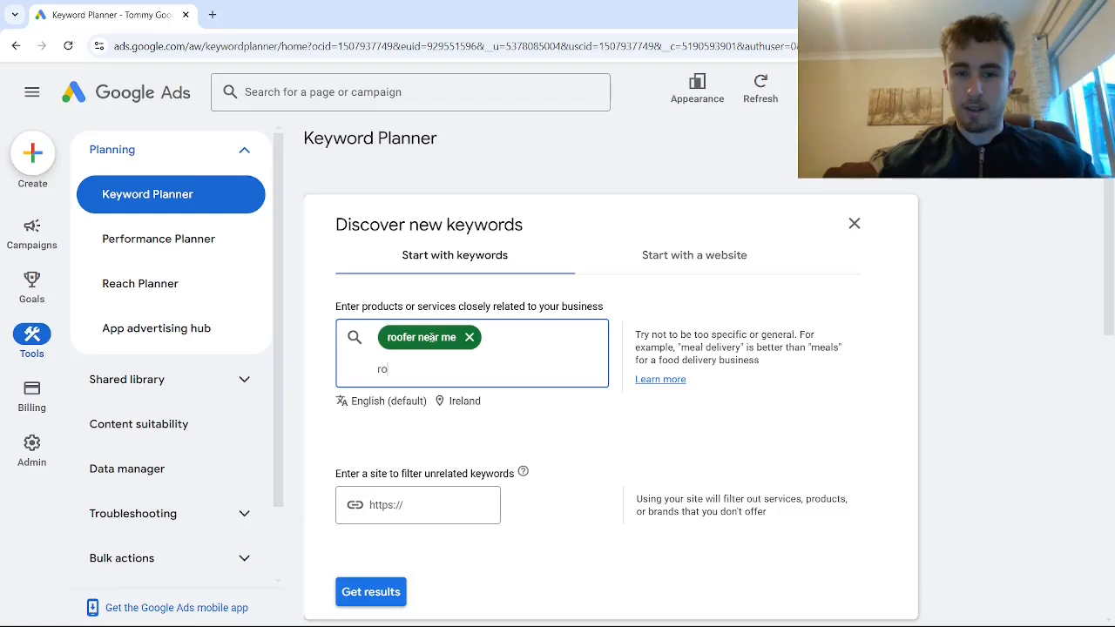
text(of repair near )
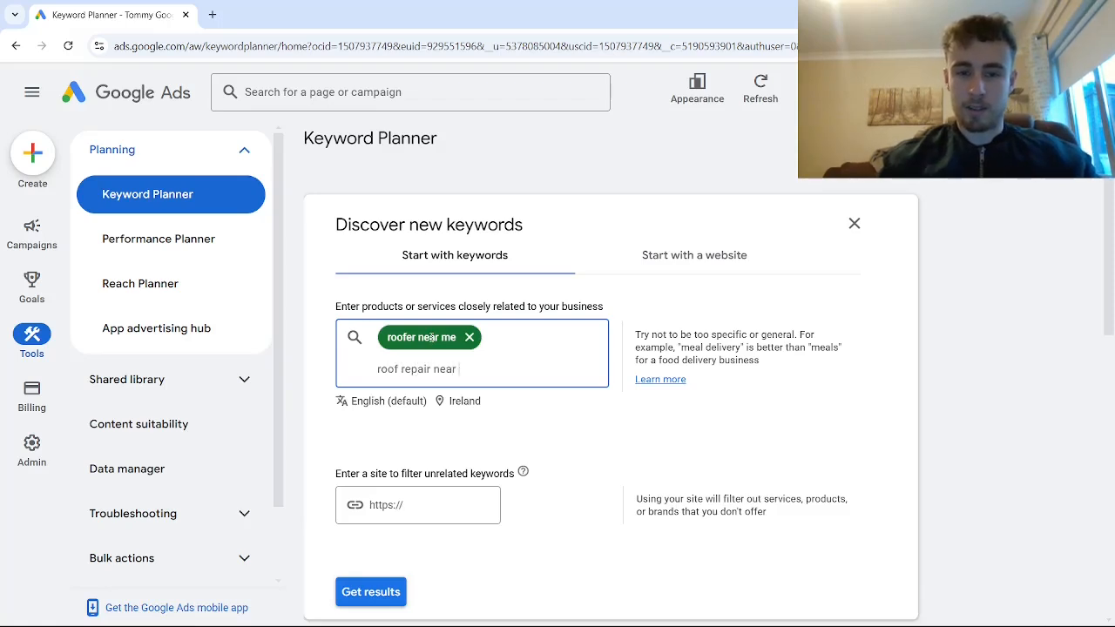
text(me)
key(Return)
scroll(455, 396, down, 1)
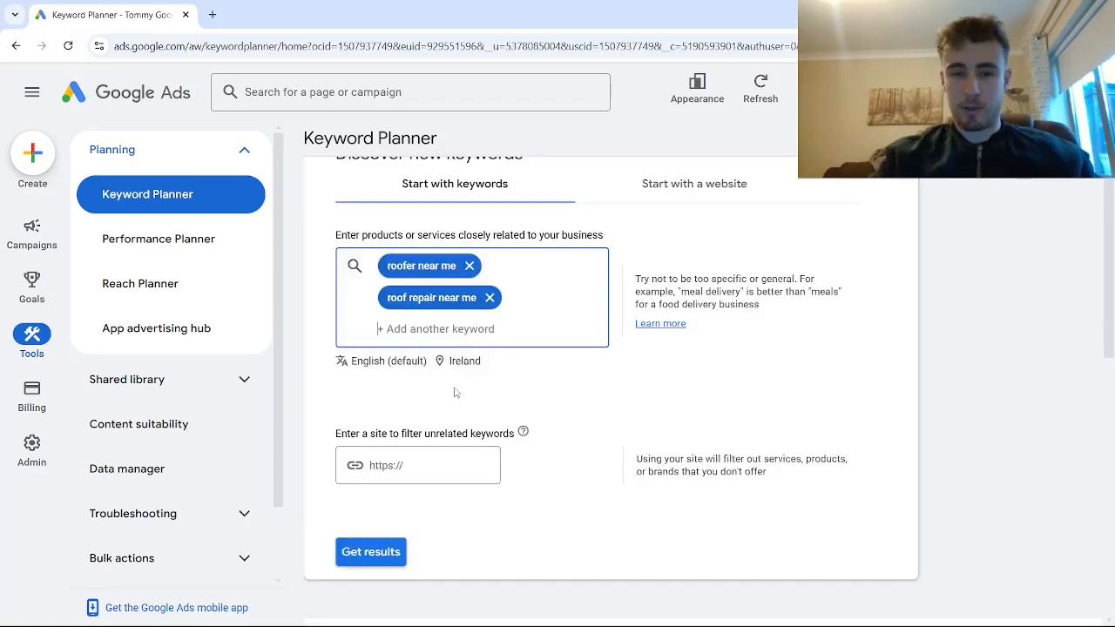
click(361, 554)
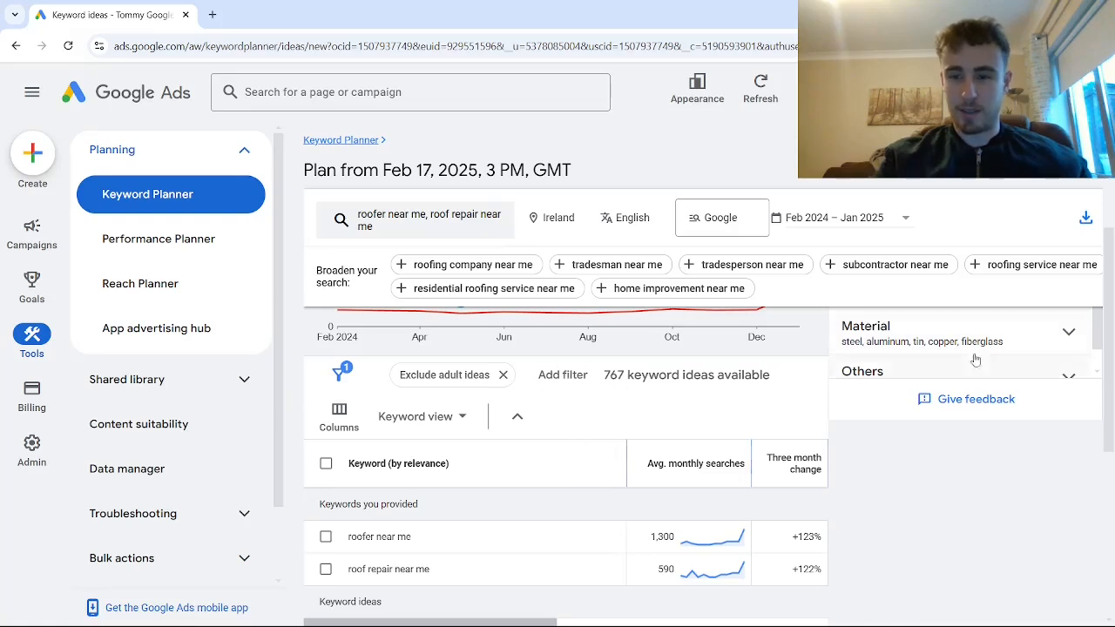
Examine the average monthly searches and the low and high top of page bids for the provided keywords.
scroll(462, 595, down, 1)
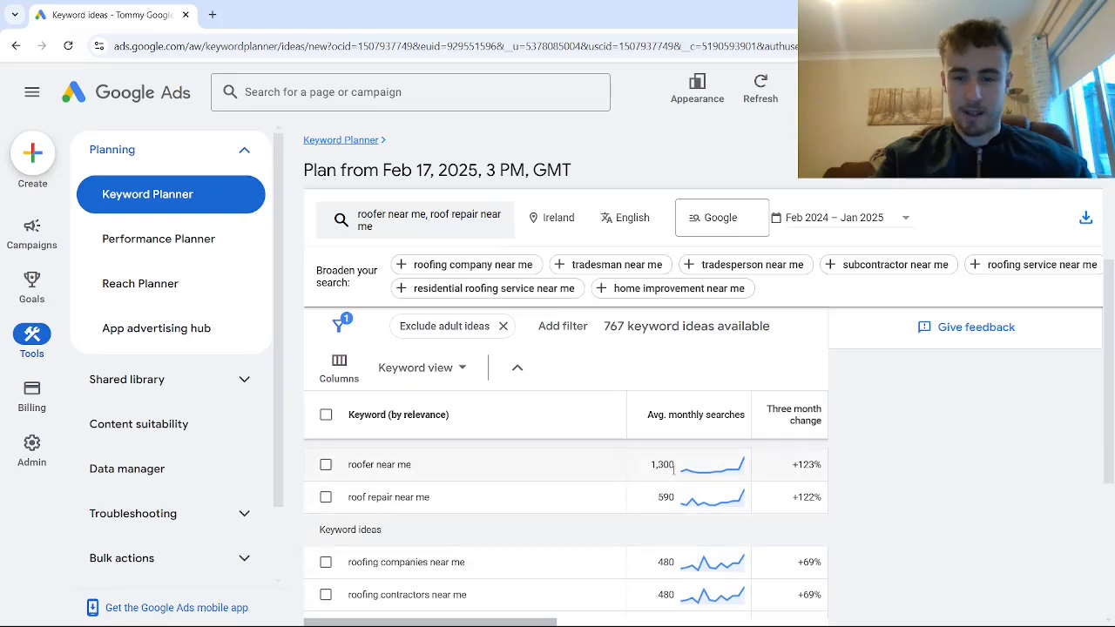
mouse_move(662, 418)
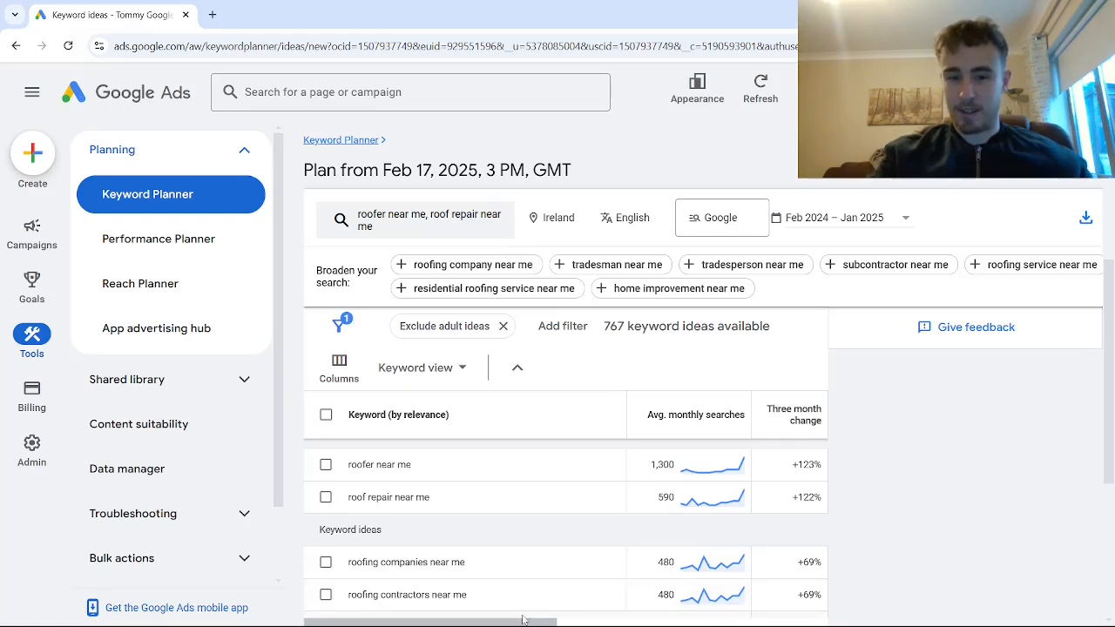
drag(525, 622, 778, 623)
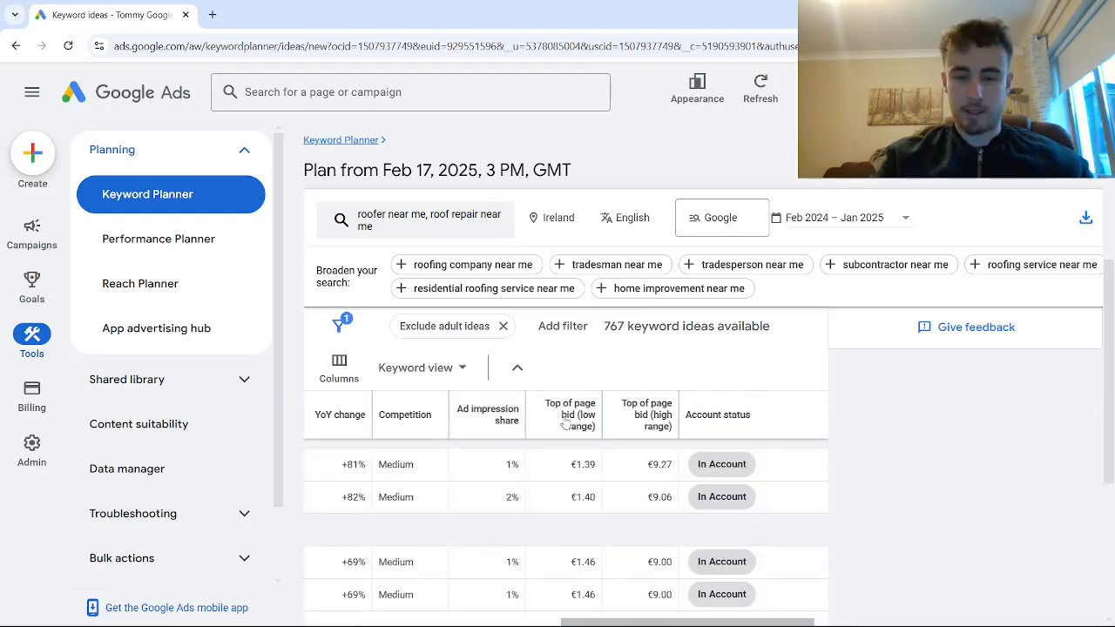
mouse_move(566, 424)
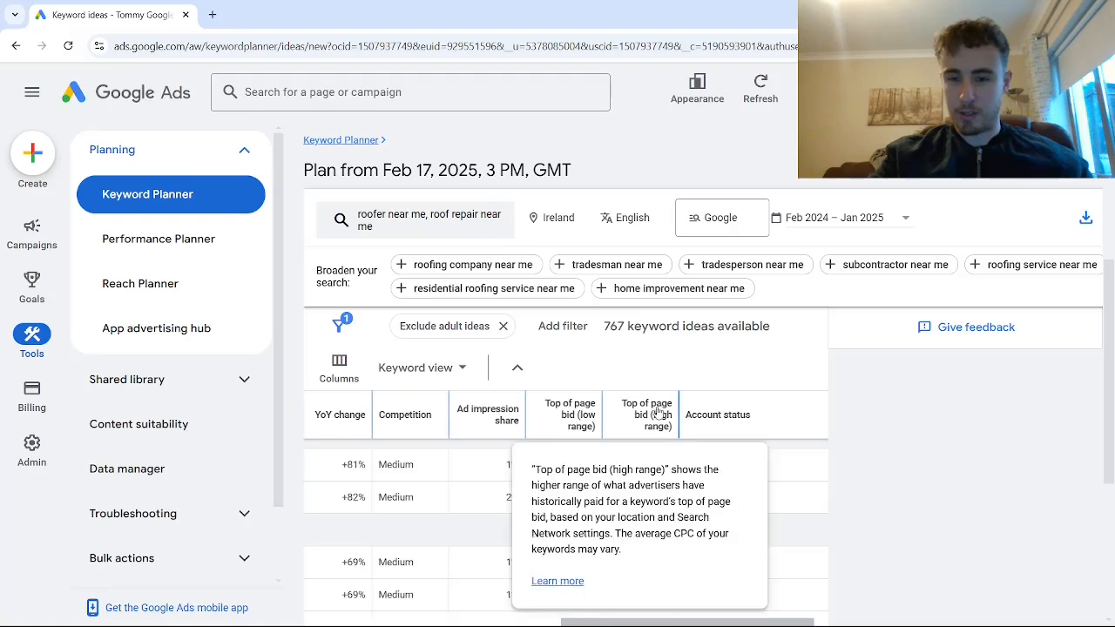
scroll(615, 462, left, 1)
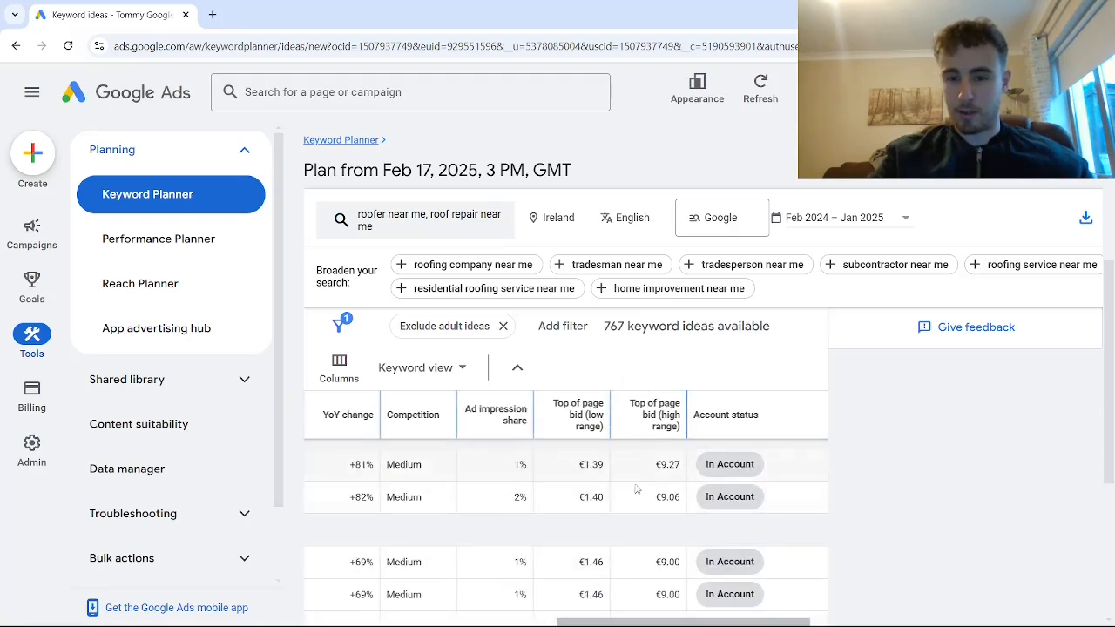
scroll(668, 621, left, 5)
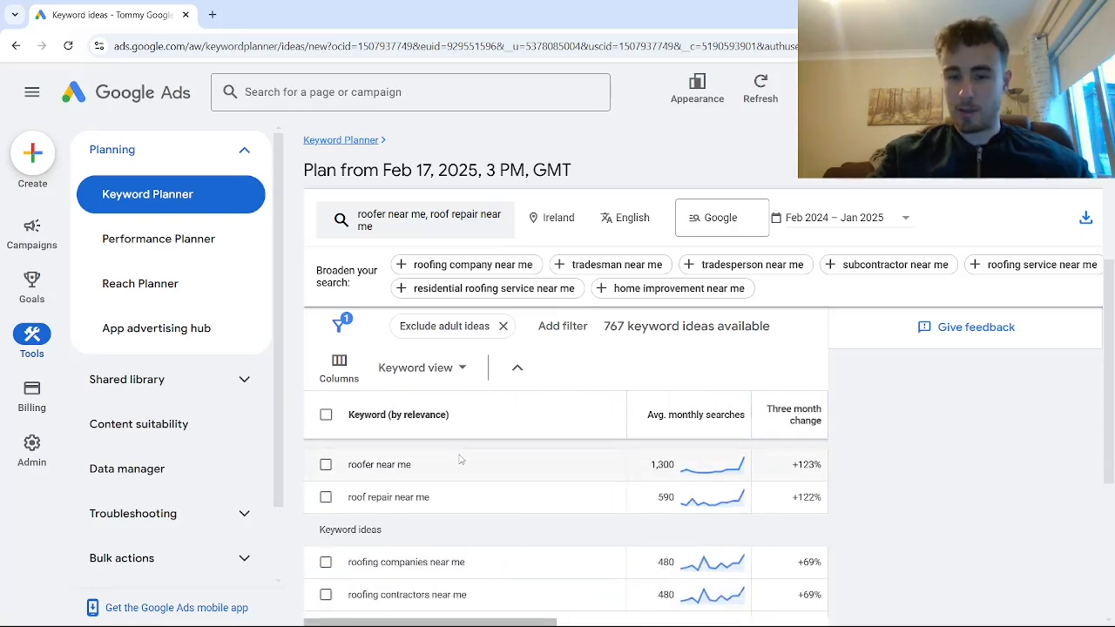
Examine the provided keywords and first keyword ideas for the shared "near me" wording, highlighting it in several rows.
scroll(1110, 294, down, 1)
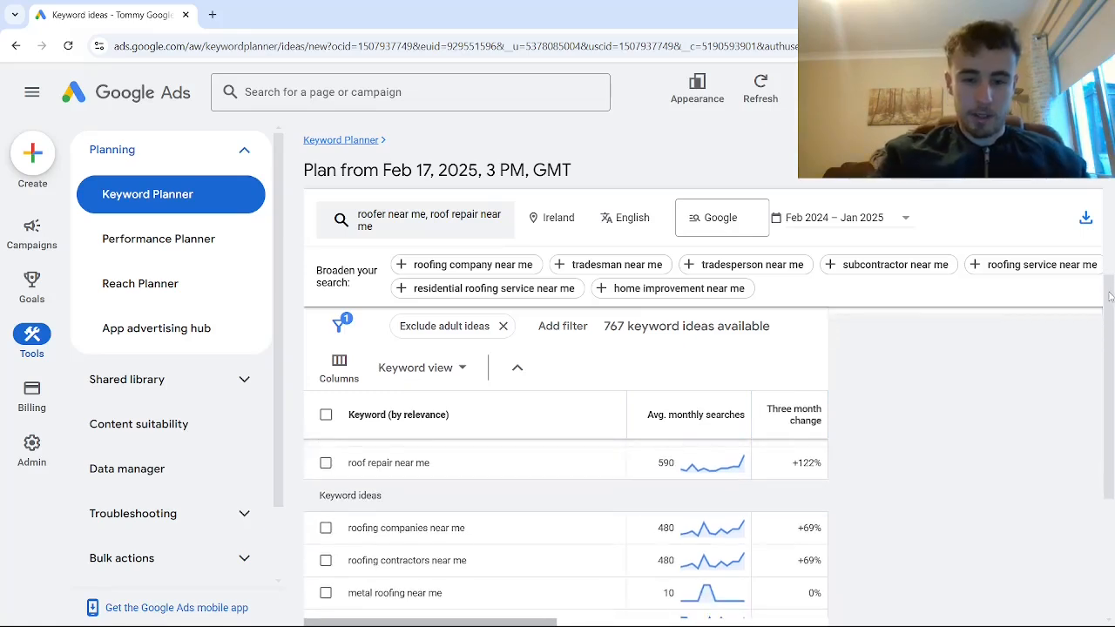
scroll(1112, 283, up, 2)
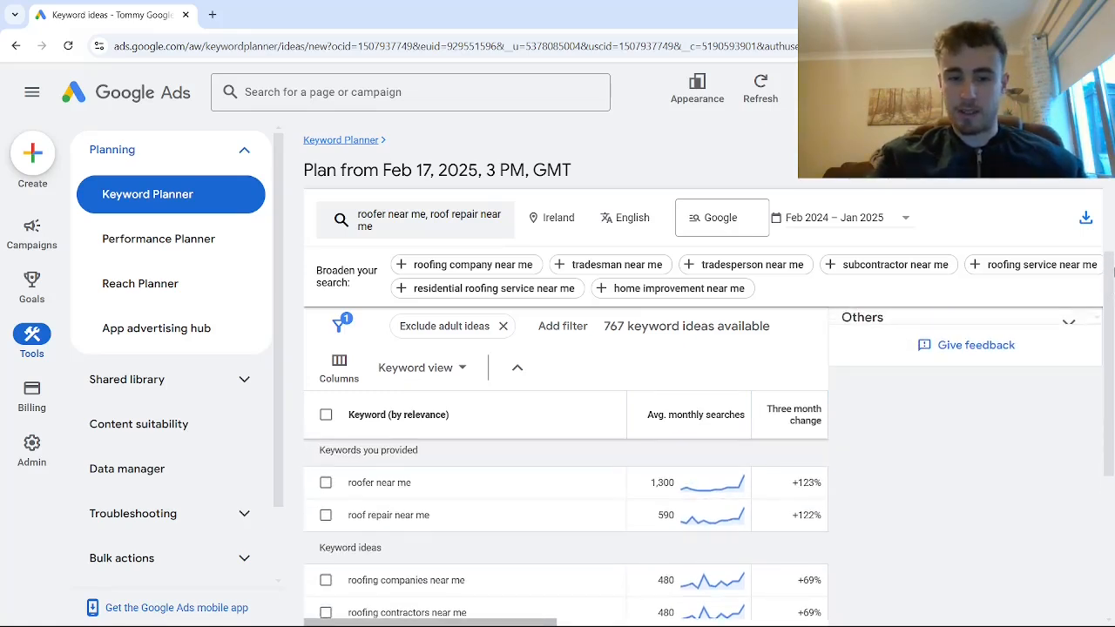
scroll(1112, 273, up, 1)
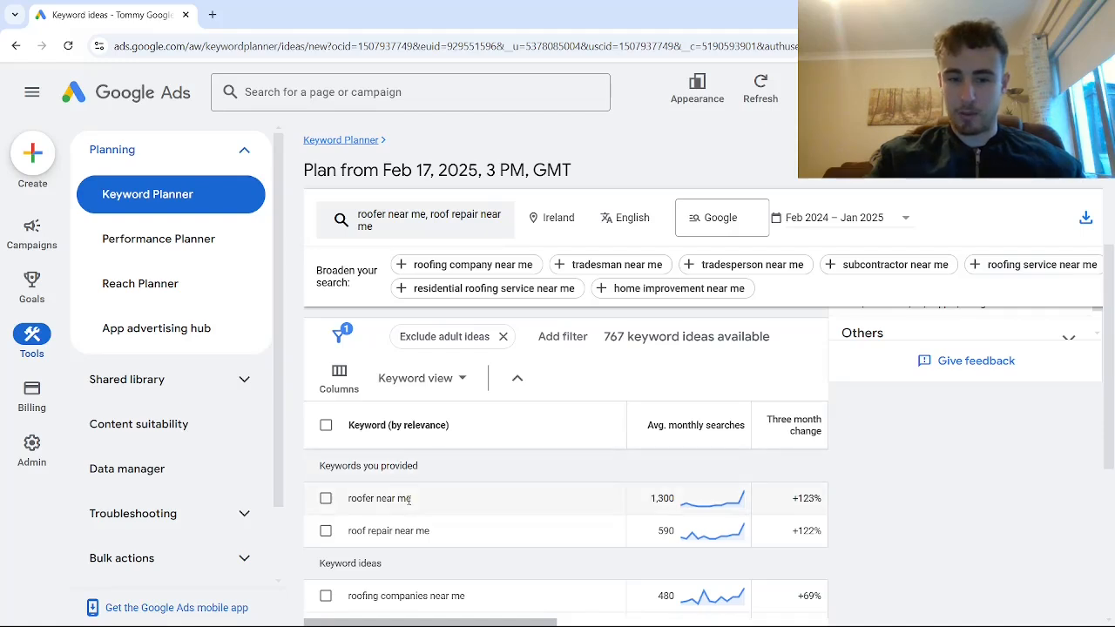
drag(414, 503, 431, 532)
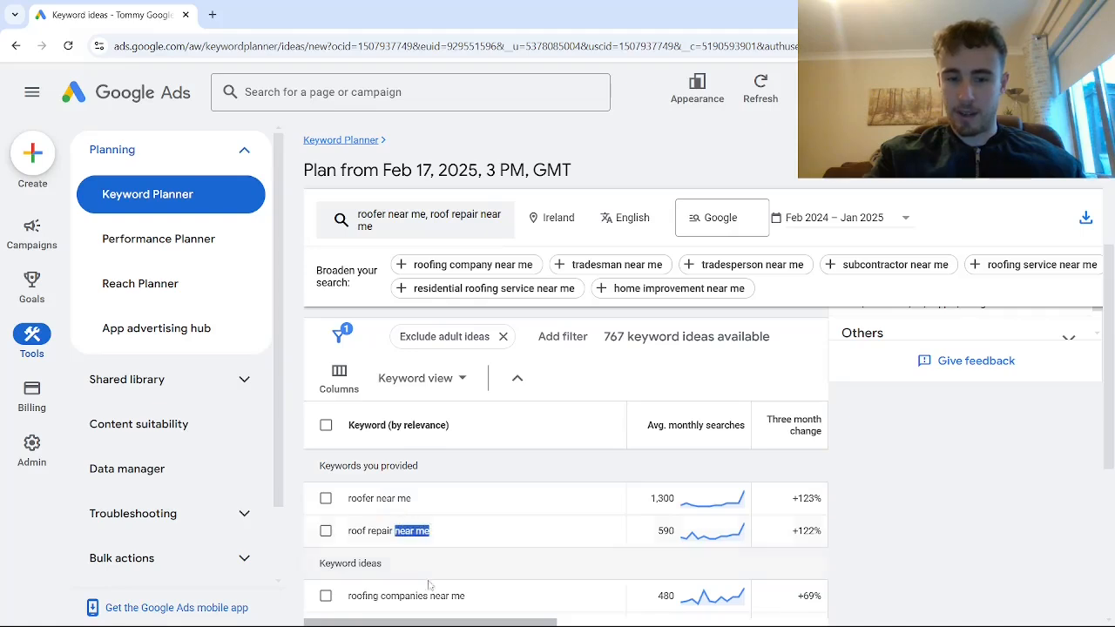
drag(430, 596, 469, 596)
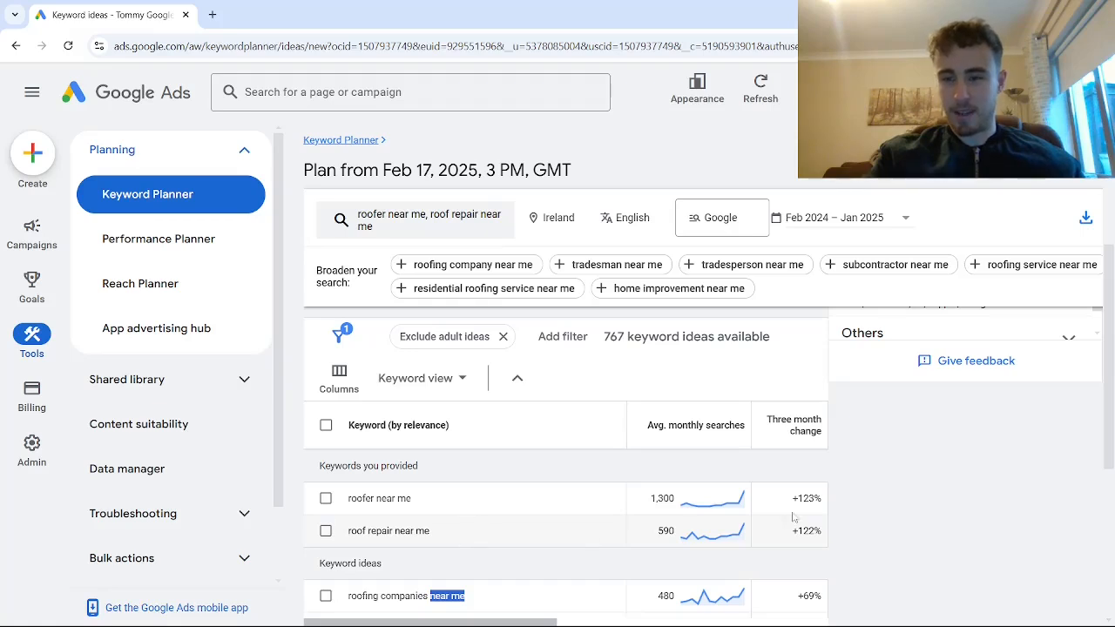
scroll(1111, 364, down, 2)
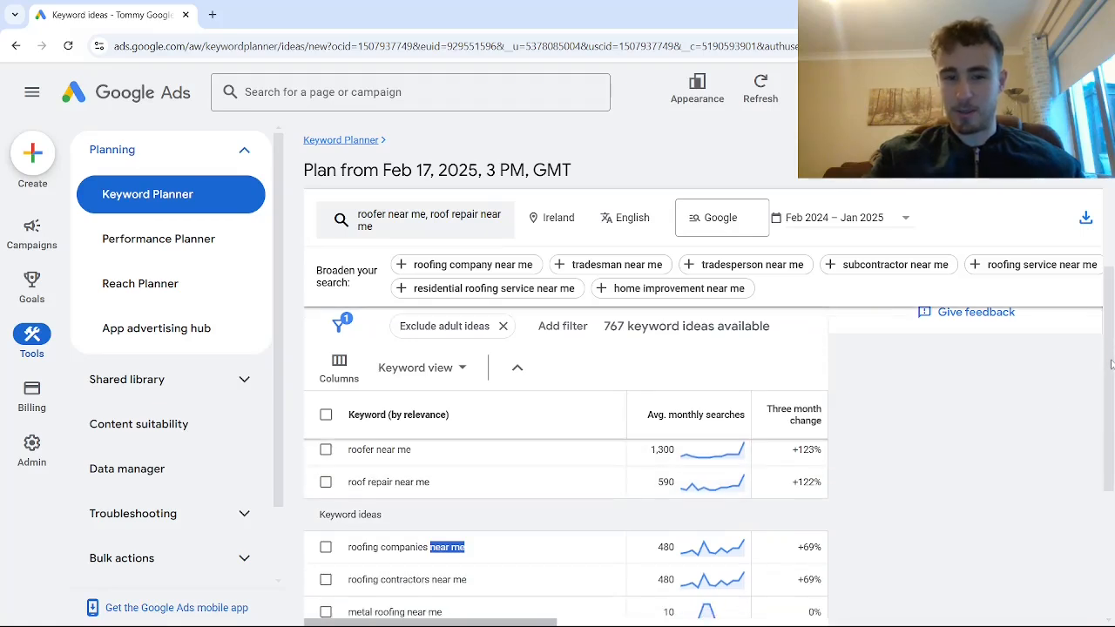
scroll(1111, 364, down, 1)
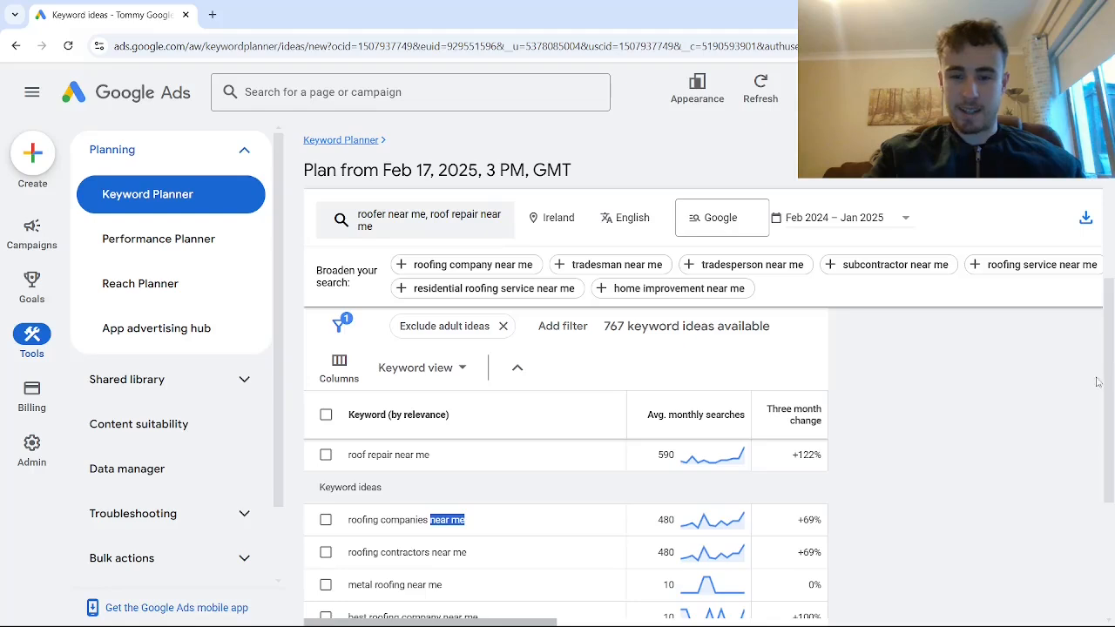
drag(467, 555, 432, 555)
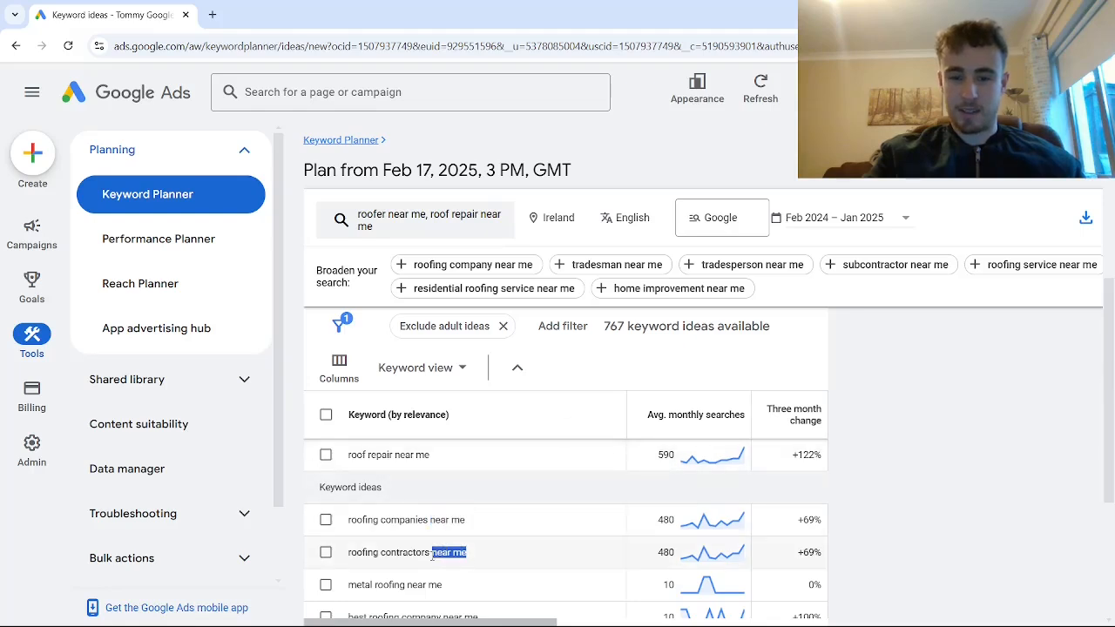
scroll(434, 562, down, 3)
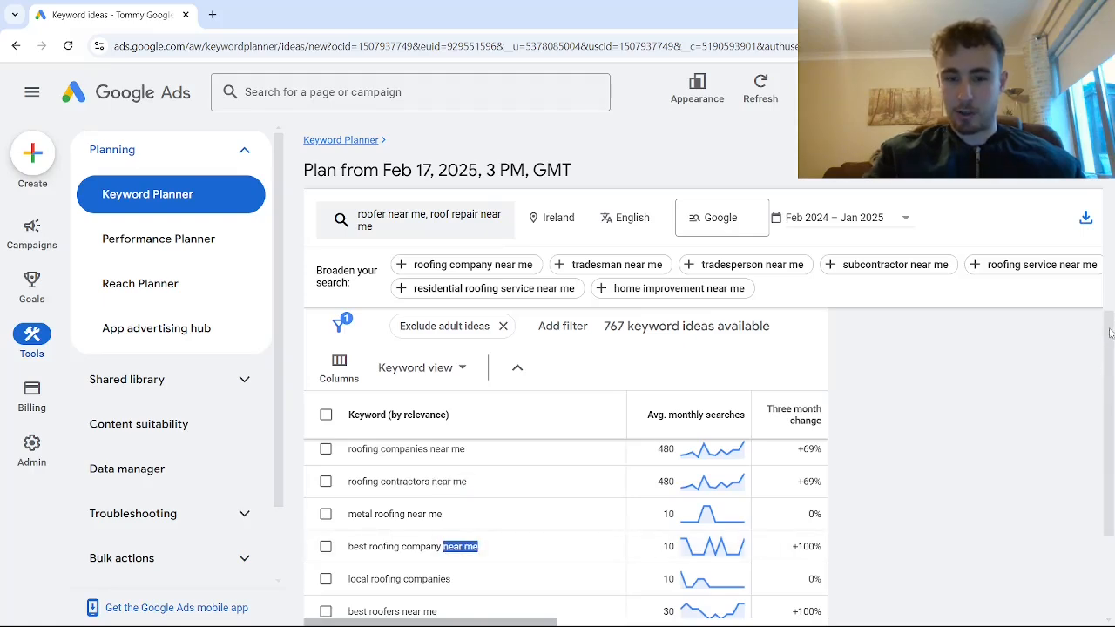
Review the further keyword ideas for relevance, highlighting "suppliers" in the metal roofing idea and the whole "handyman roof repair near me" idea.
scroll(1110, 353, down, 1)
drag(1110, 353, 1091, 276)
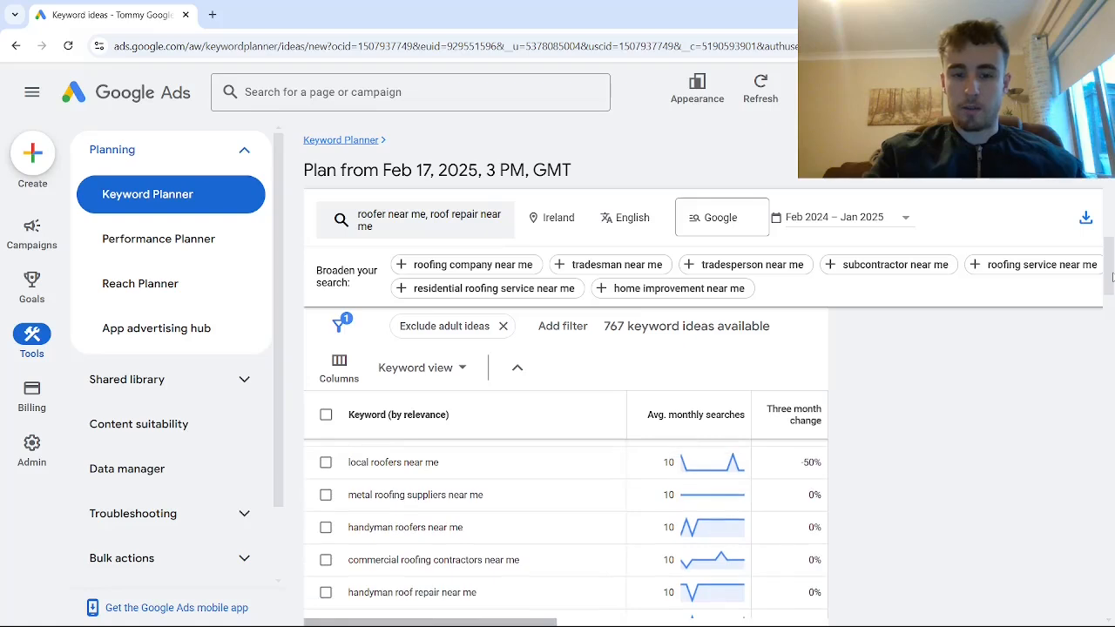
double_click(447, 494)
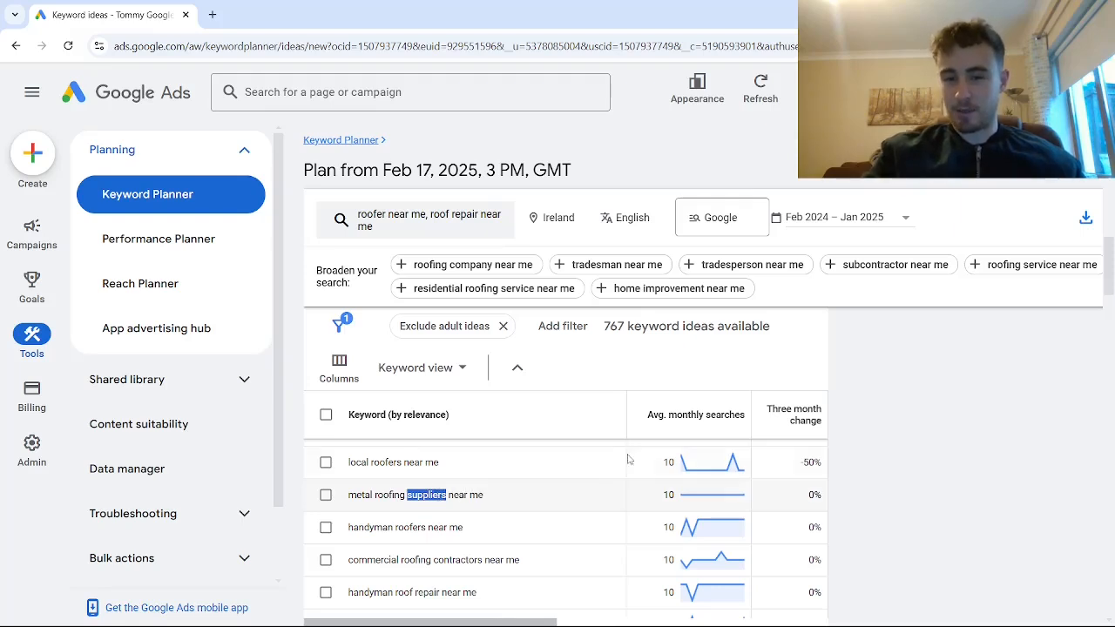
scroll(450, 519, down, 3)
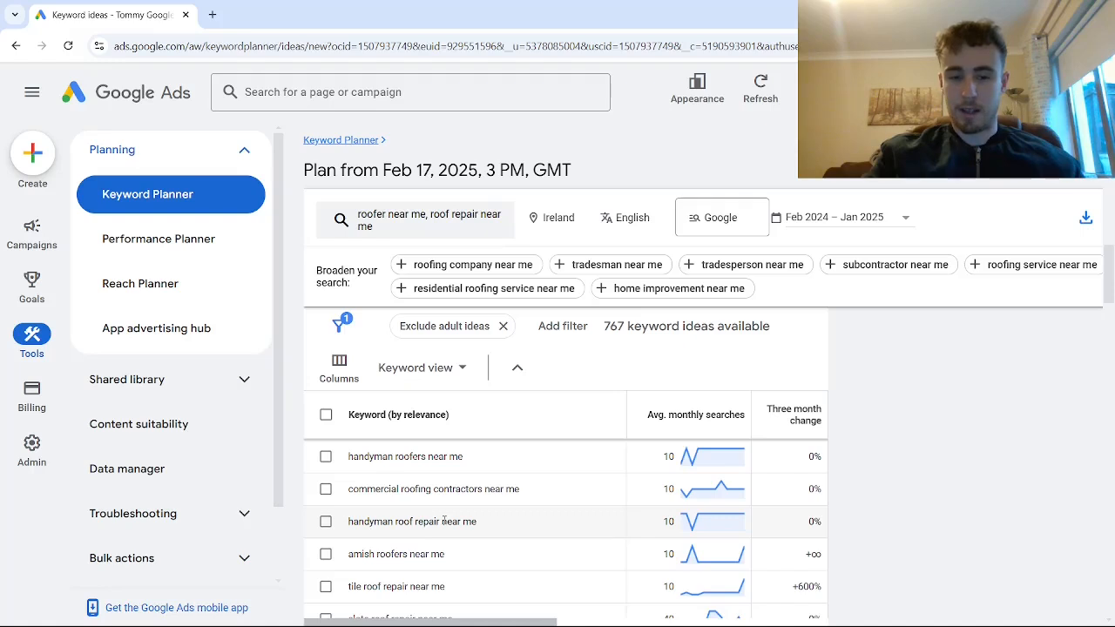
drag(481, 526, 349, 521)
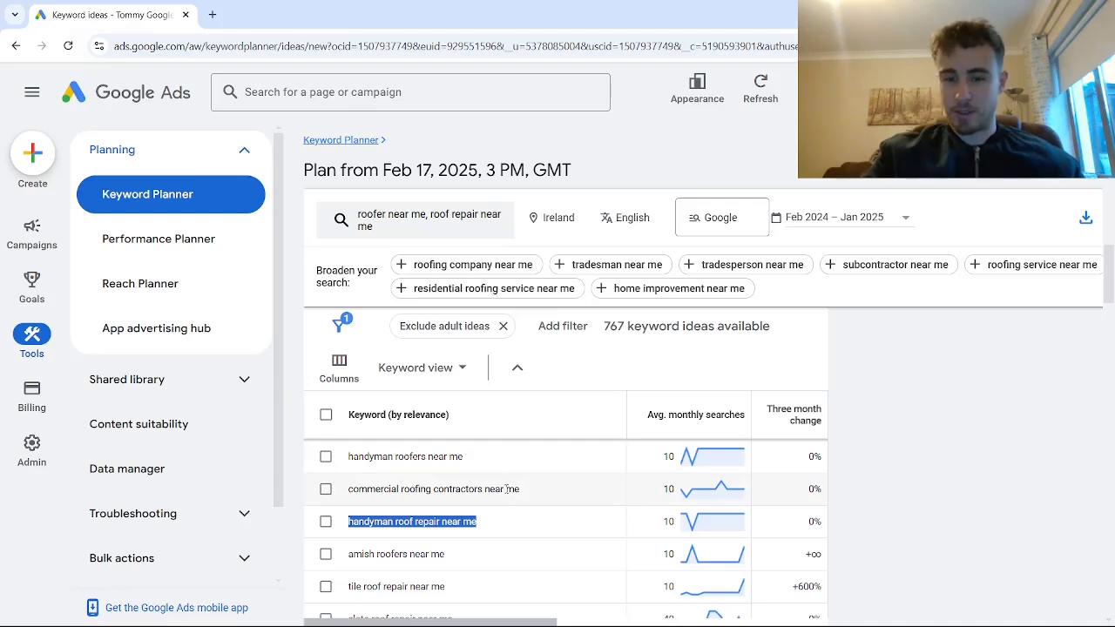
drag(1110, 279, 1110, 299)
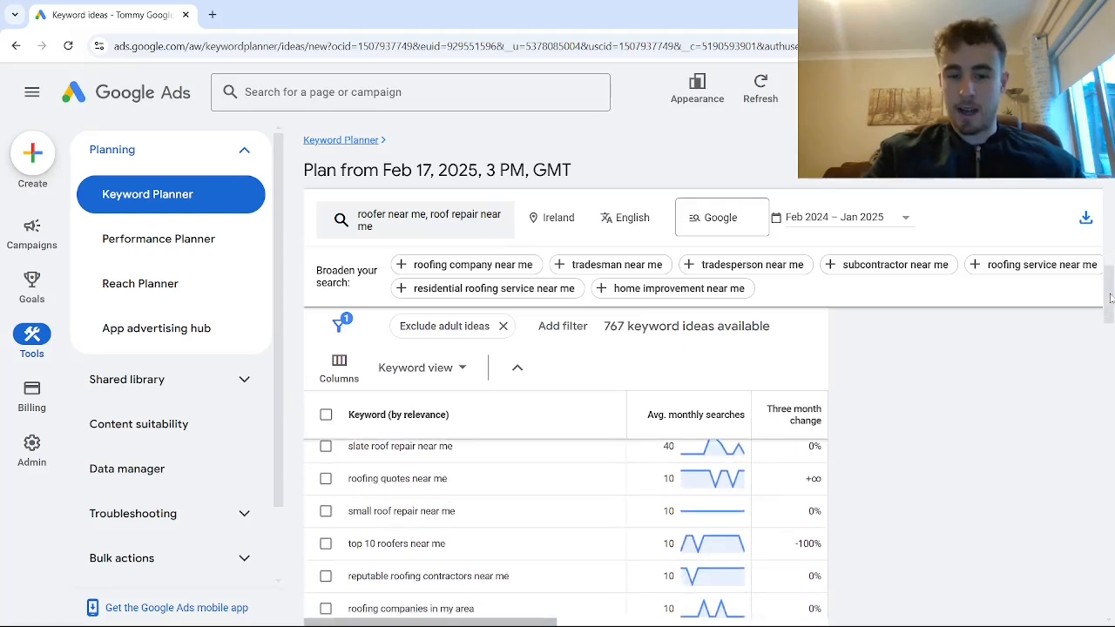
drag(1109, 298, 1109, 305)
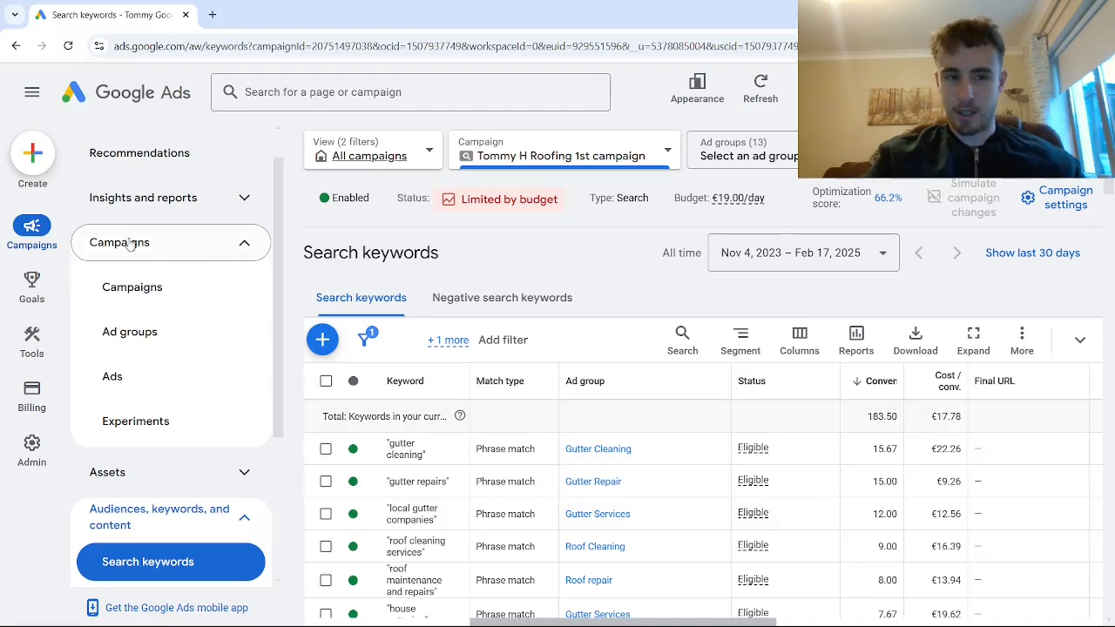
Examine the broad, phrase and exact match type options for the "gutter cleaning" keyword, then close the list without choosing one.
scroll(267, 198, up, 1)
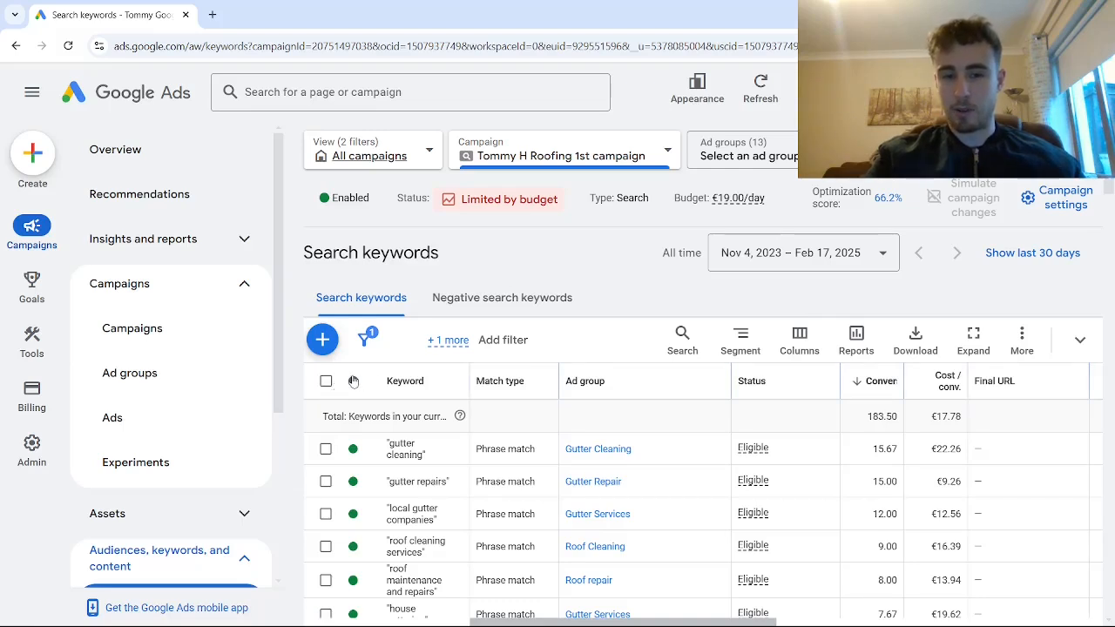
click(513, 451)
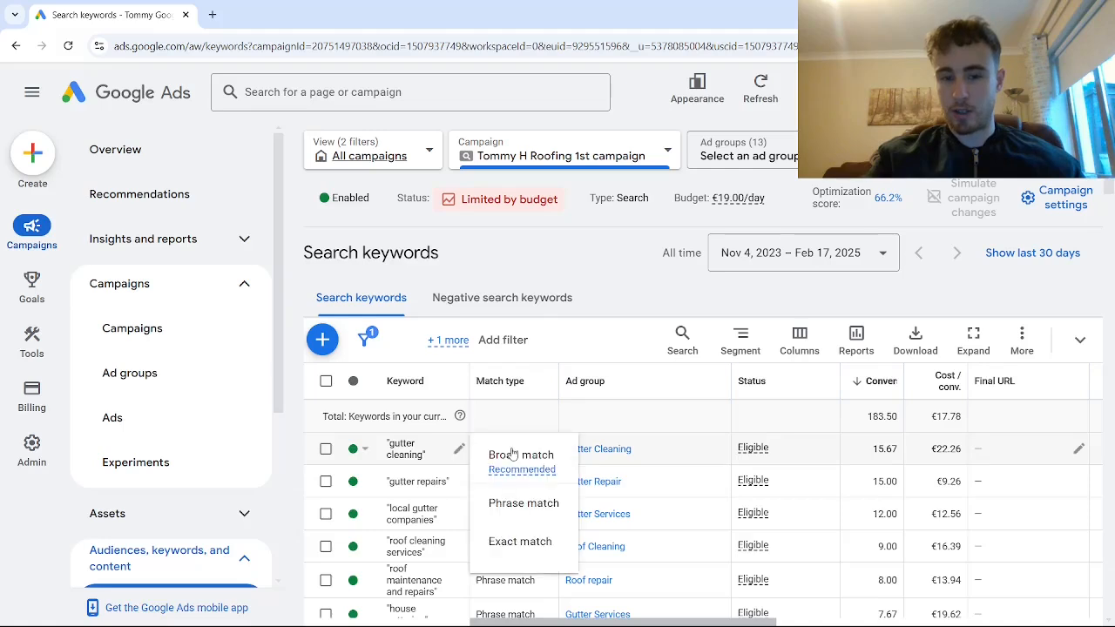
mouse_move(524, 471)
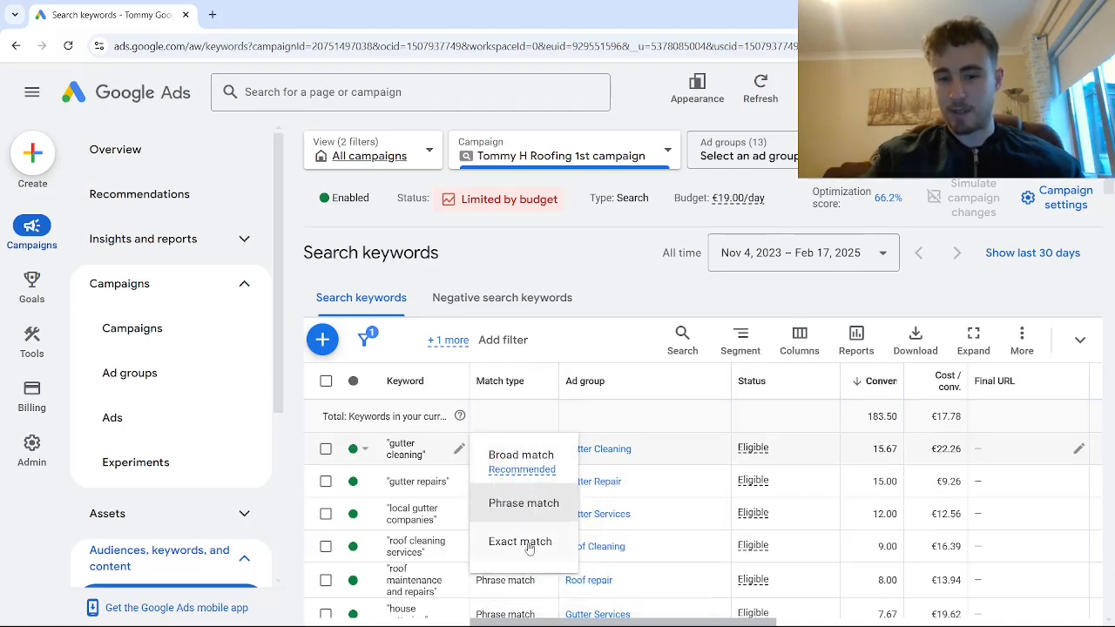
click(566, 359)
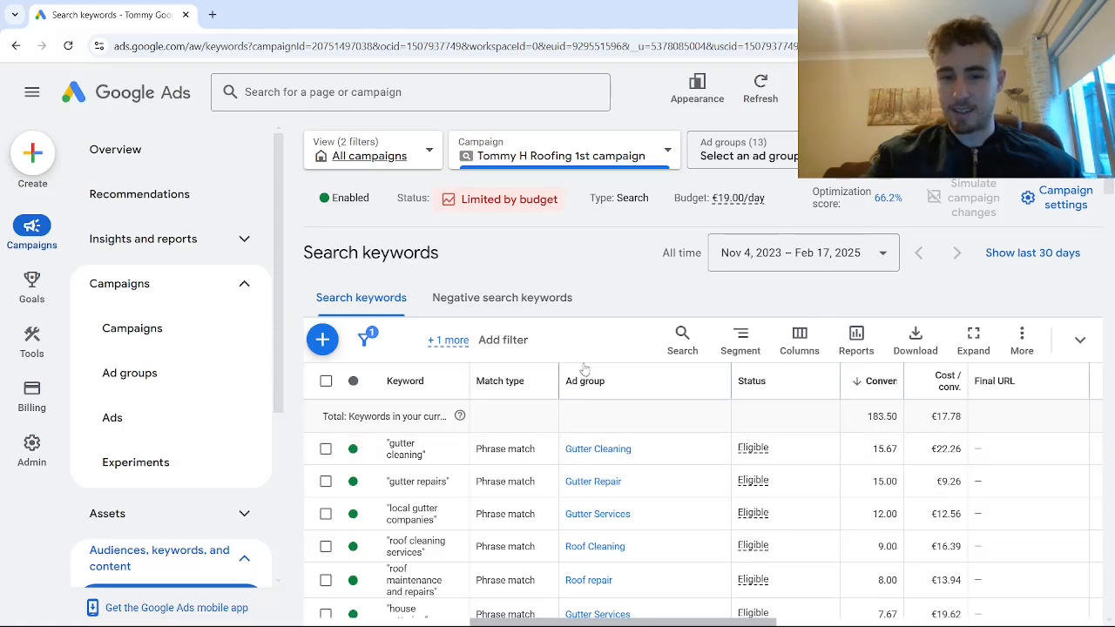
Open the campaign's negative search keywords and start adding new negative keywords.
click(481, 298)
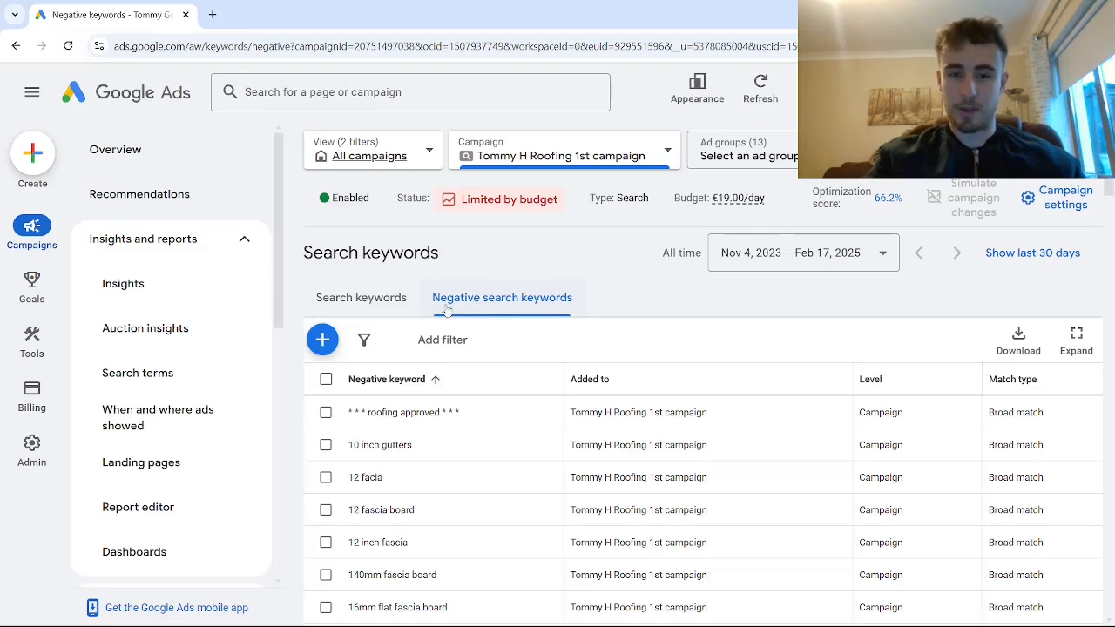
click(325, 343)
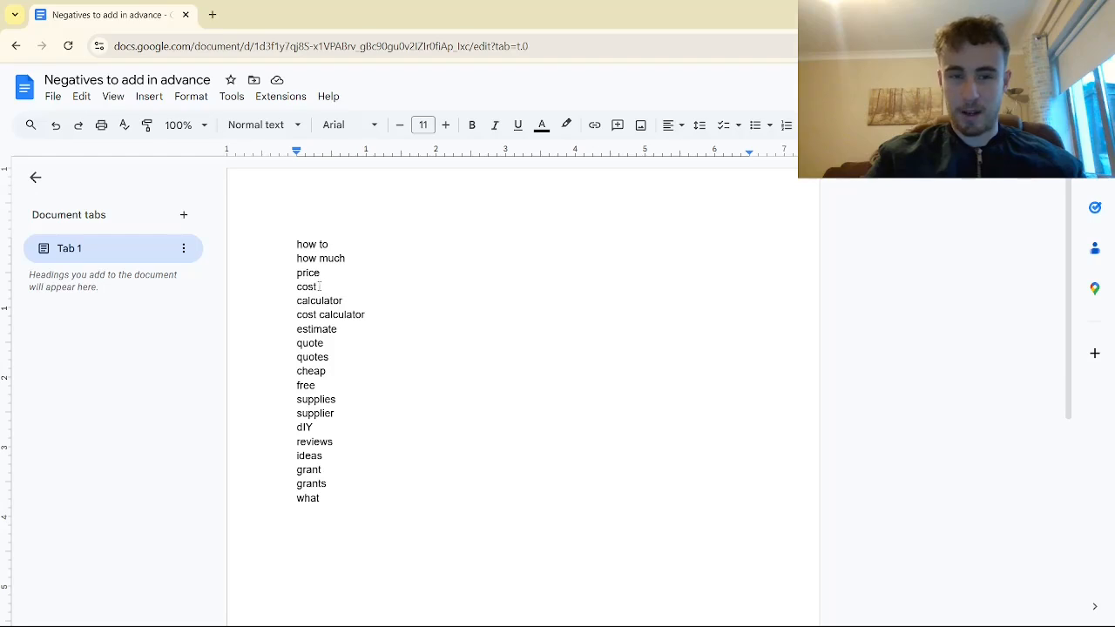
In the Google Docs document "Negatives to add in advance", review the price-related negatives from "cost calculator" to "quotes".
drag(365, 314, 371, 313)
click(370, 313)
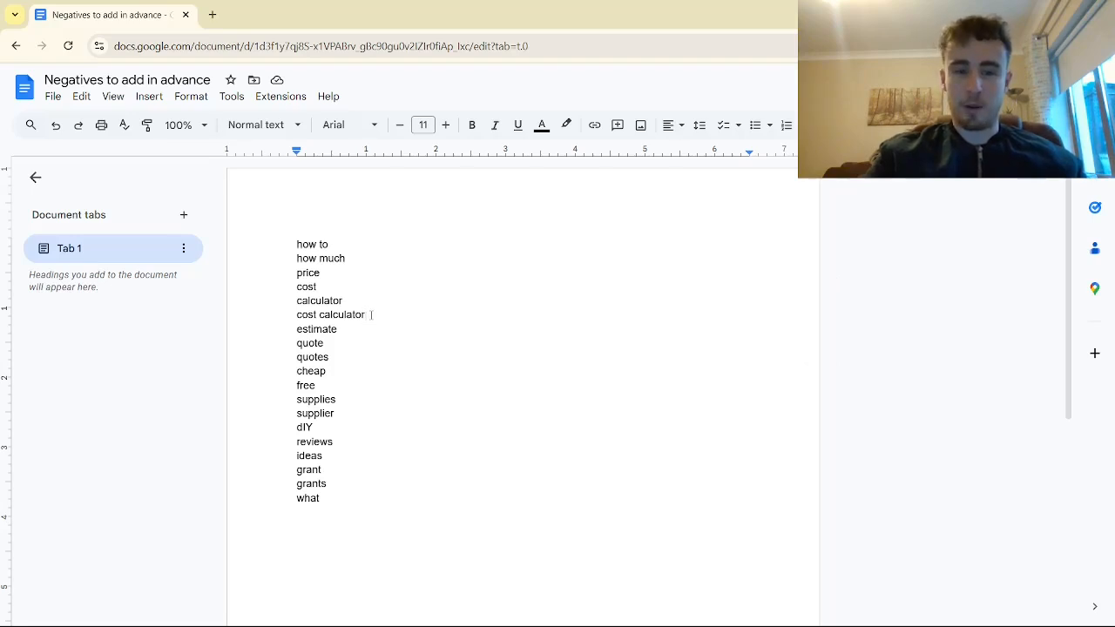
drag(297, 328, 330, 329)
click(331, 330)
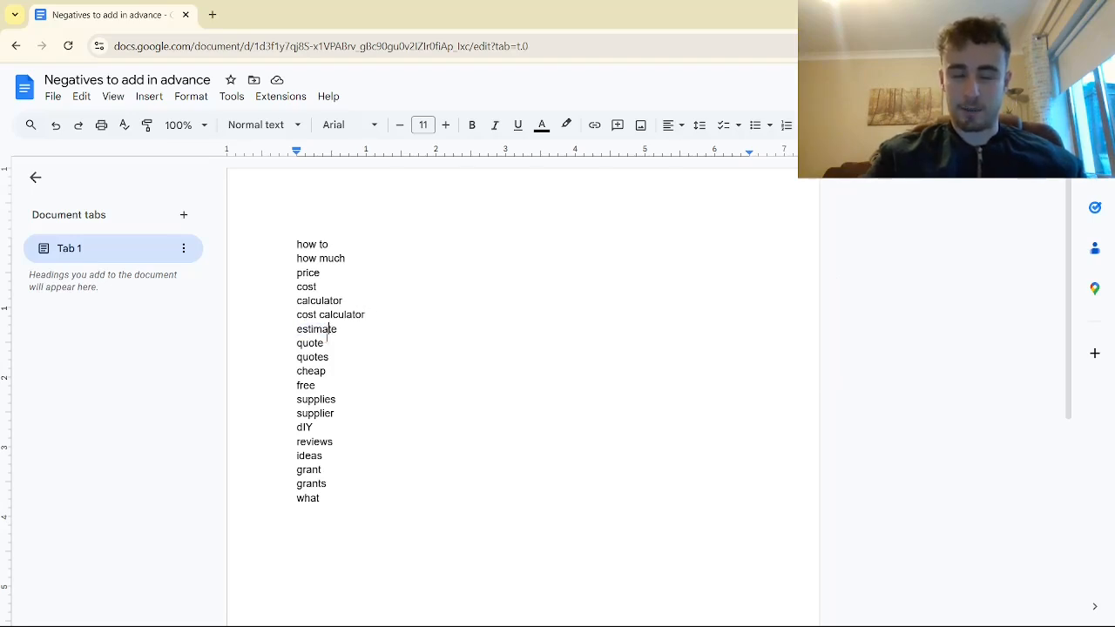
click(325, 343)
click(299, 335)
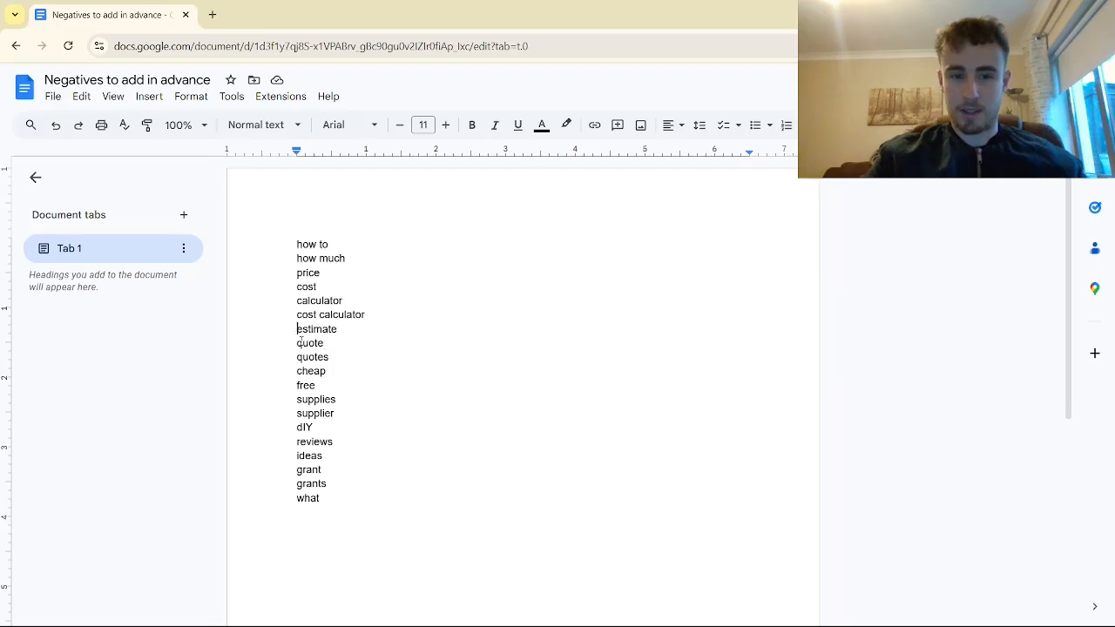
click(298, 357)
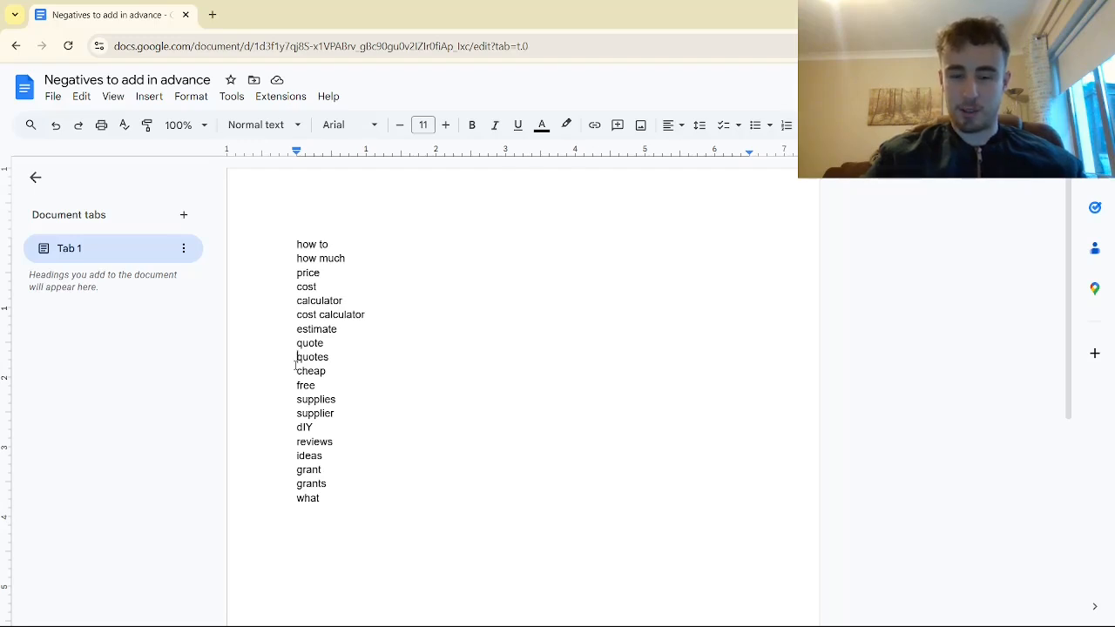
Review the remaining negatives, highlighting "supplies", "supplier" and "reviews", and highlight the whole list from "how to" to "what".
drag(296, 398, 337, 413)
click(336, 413)
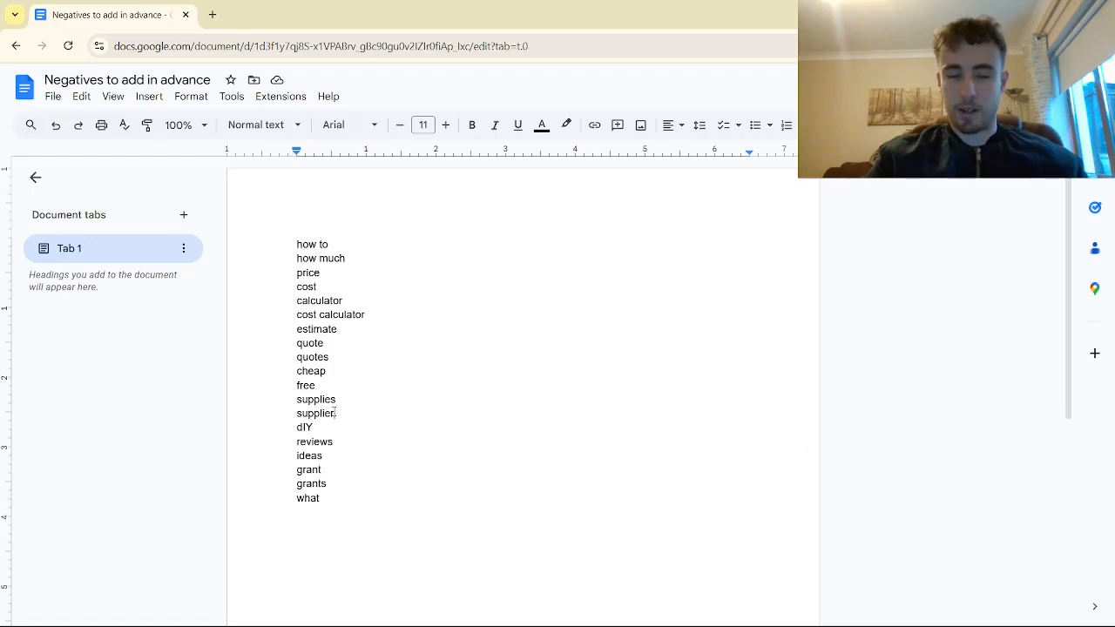
drag(334, 412, 275, 401)
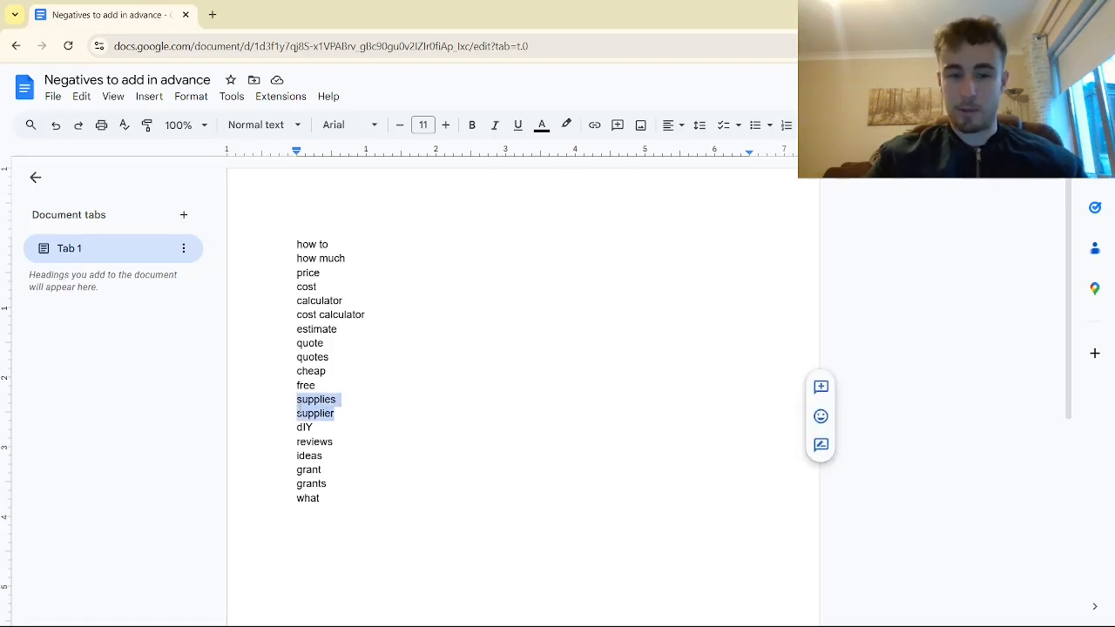
double_click(306, 442)
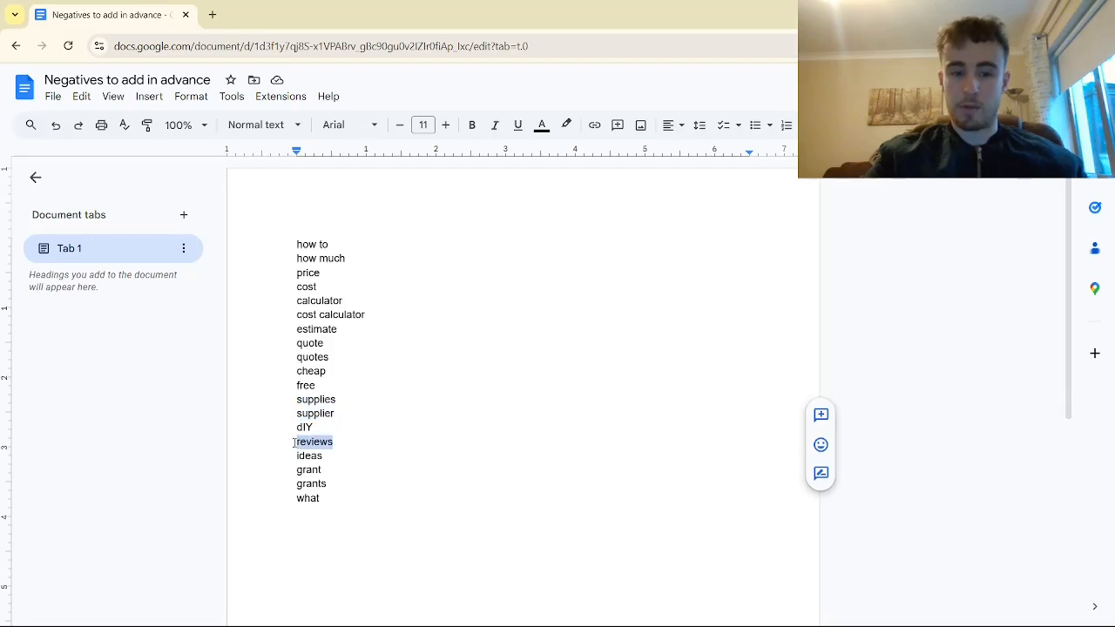
click(294, 441)
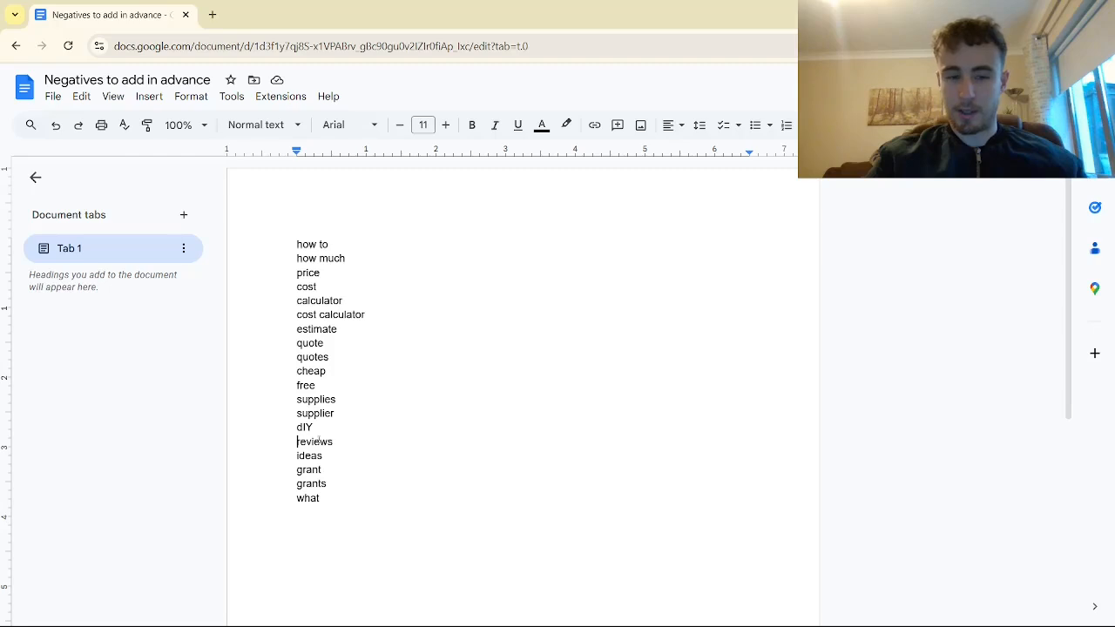
click(324, 456)
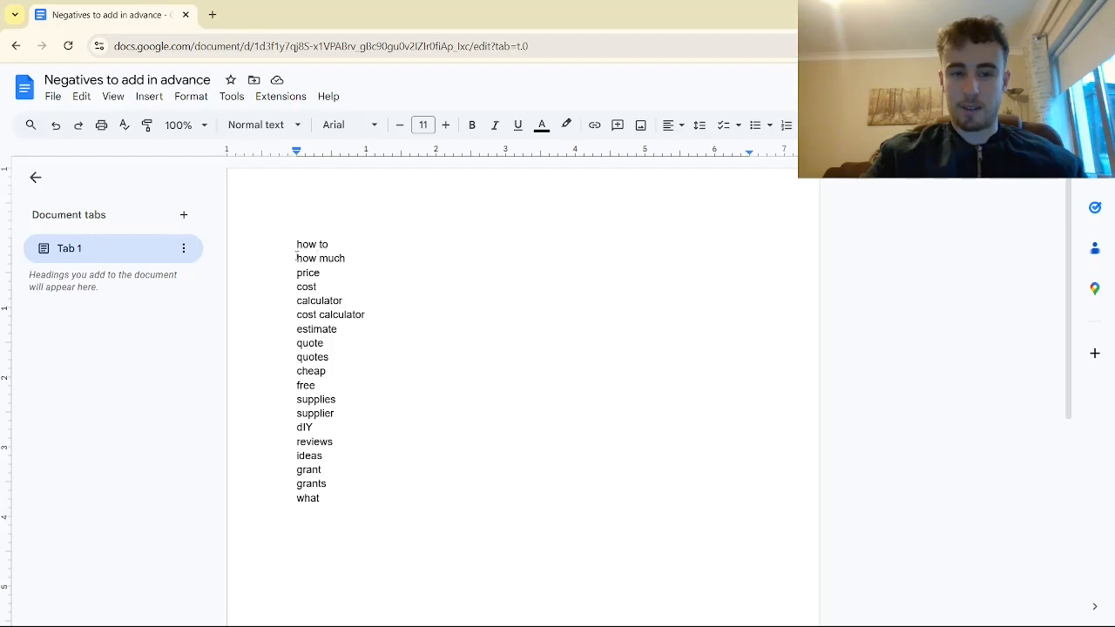
drag(296, 245, 330, 497)
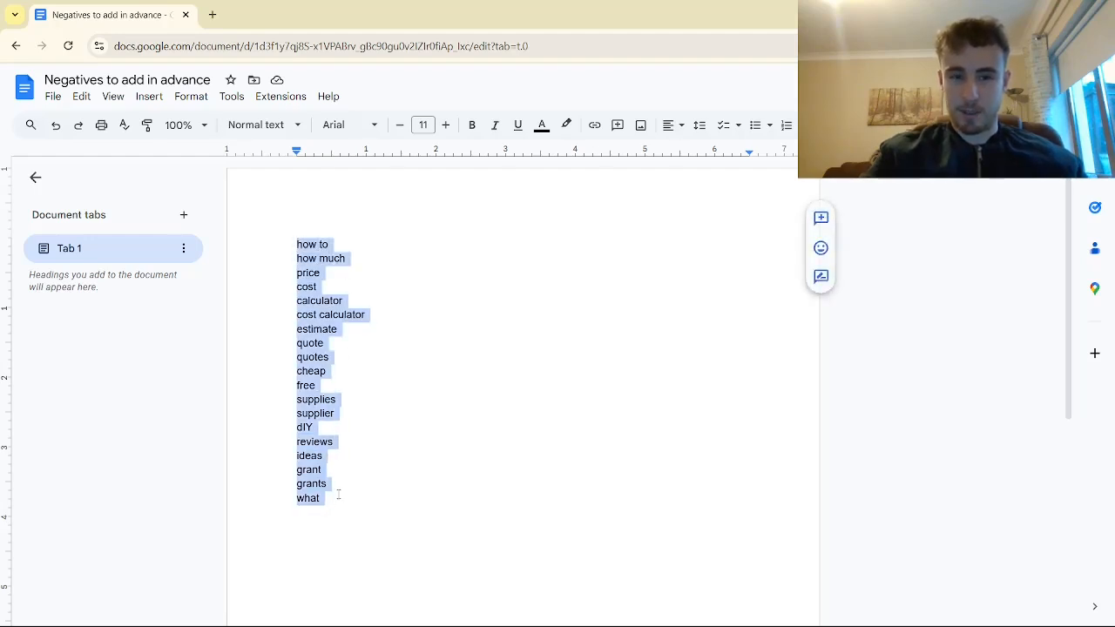
click(338, 493)
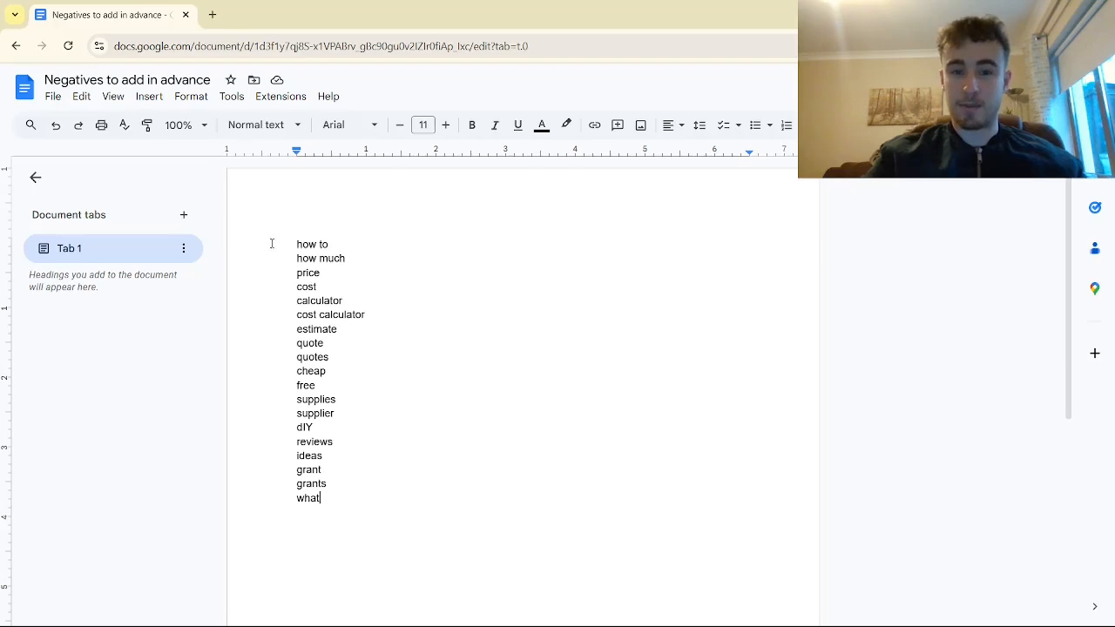
Switch back to Google Ads and open the campaign's search terms report.
key(alt+Tab)
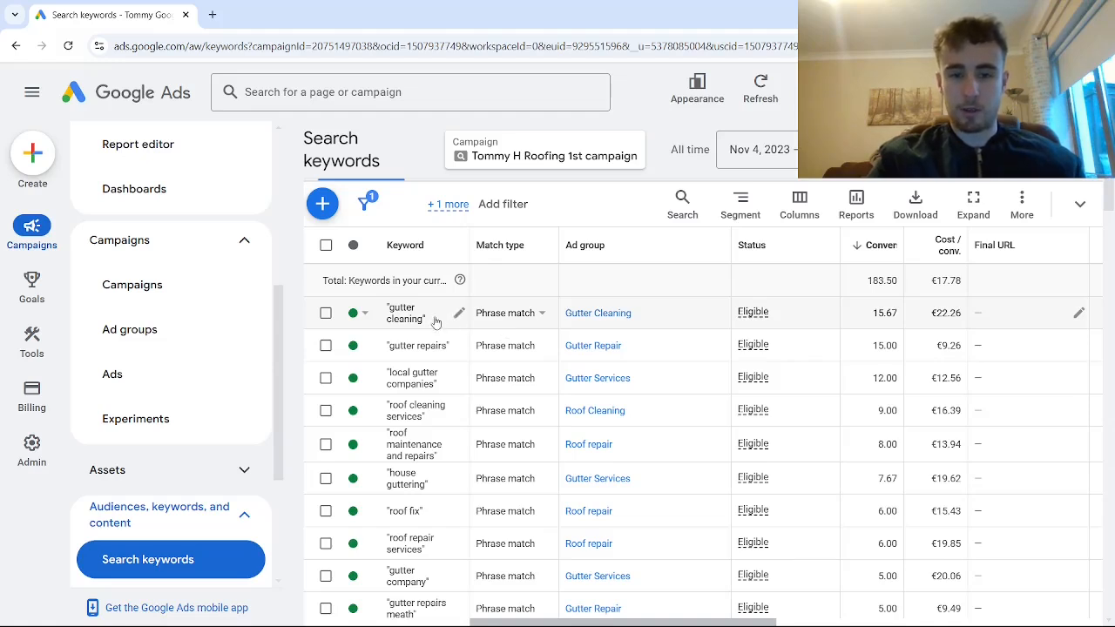
scroll(422, 324, up, 2)
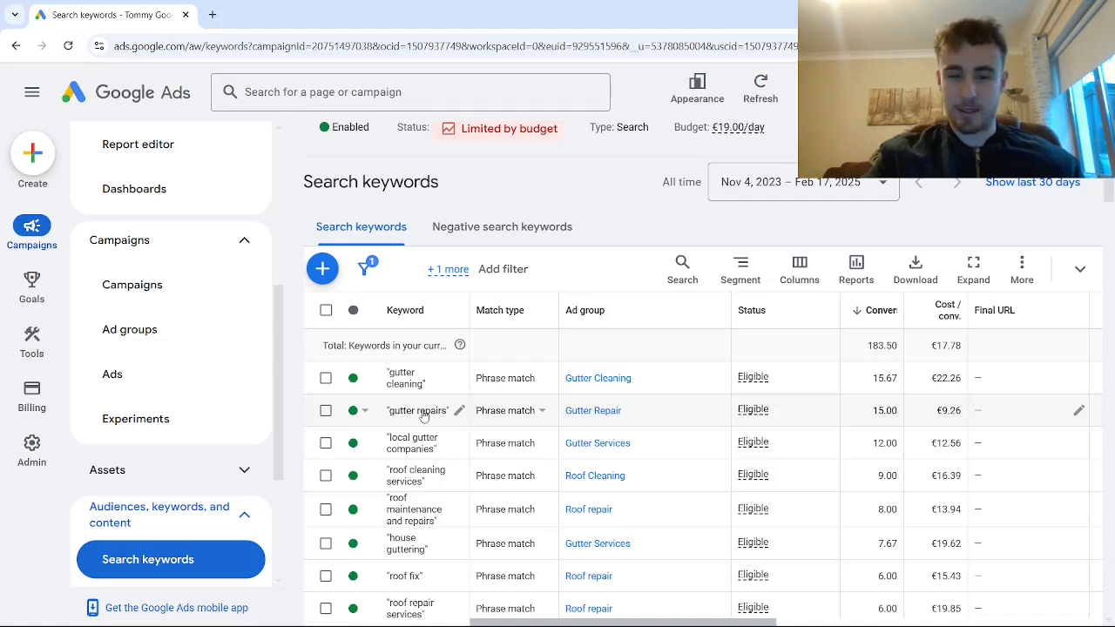
scroll(274, 301, up, 3)
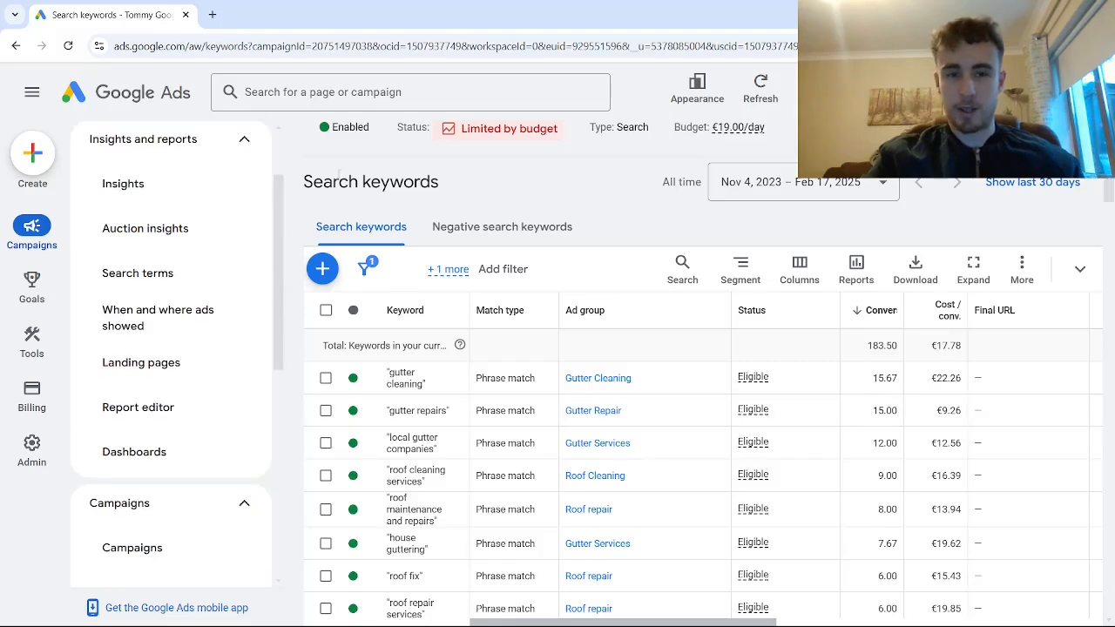
click(167, 275)
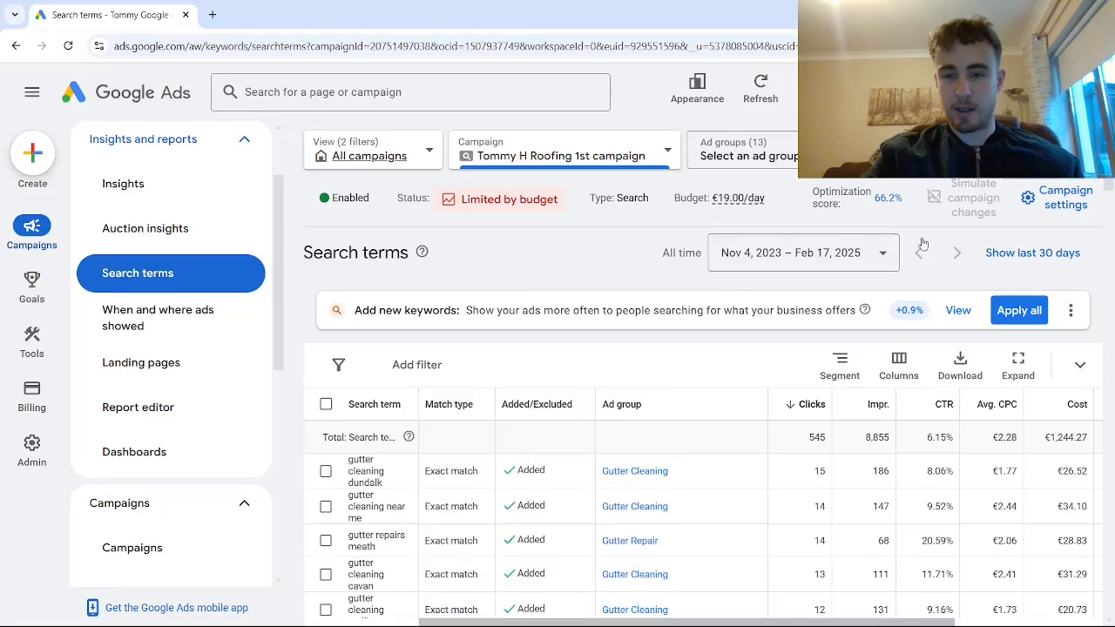
Examine the campaign's search terms with their match types, added or excluded status, and ad groups.
scroll(1106, 192, down, 5)
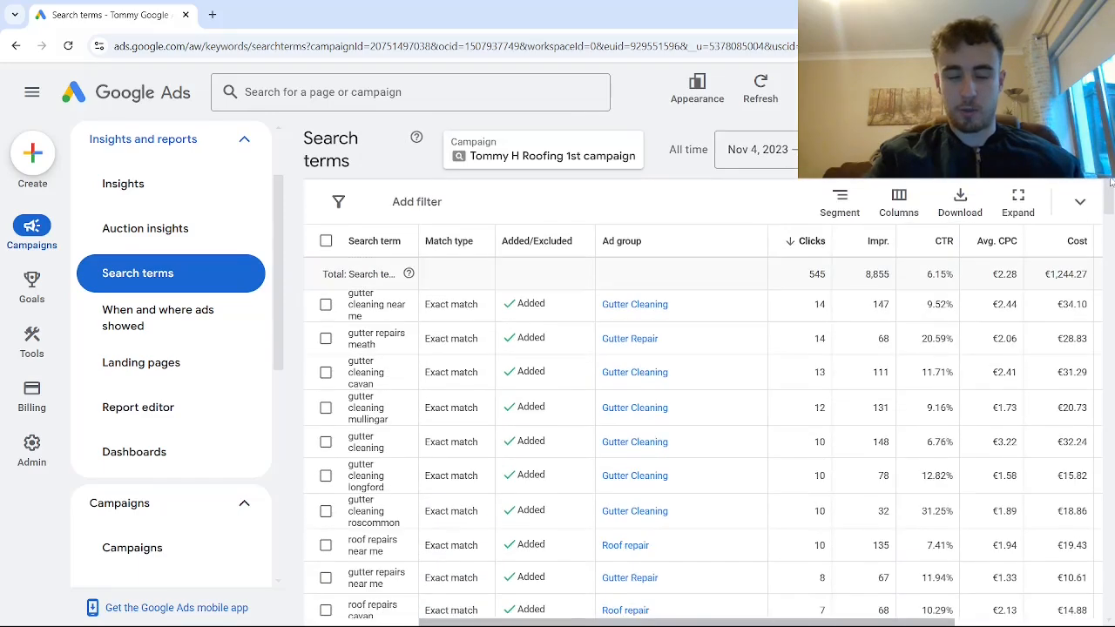
drag(1111, 187, 1111, 334)
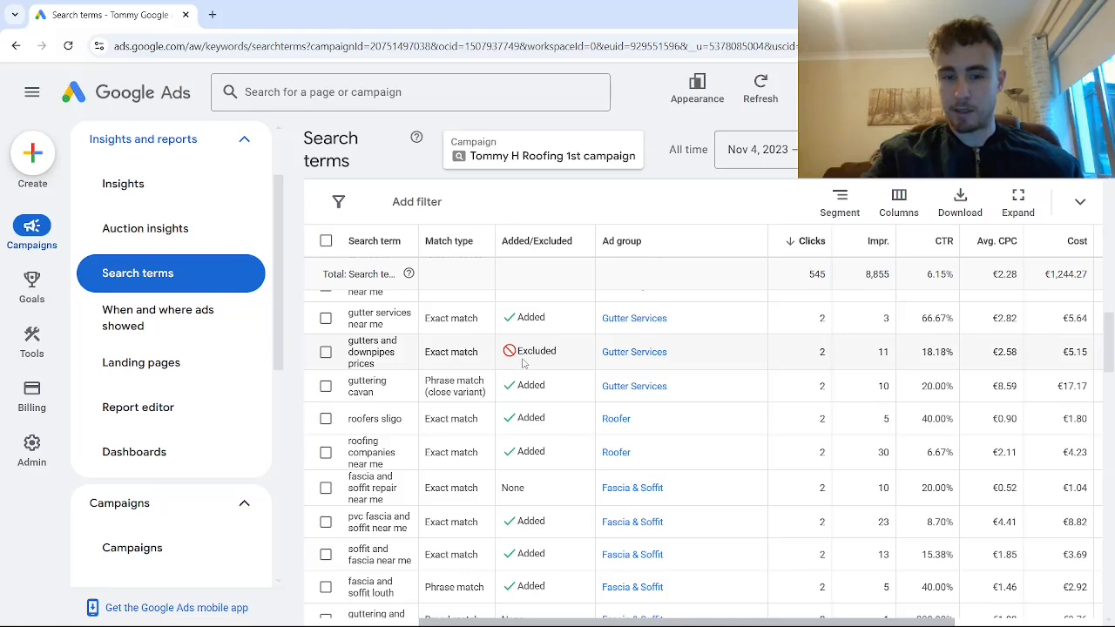
scroll(462, 361, down, 5)
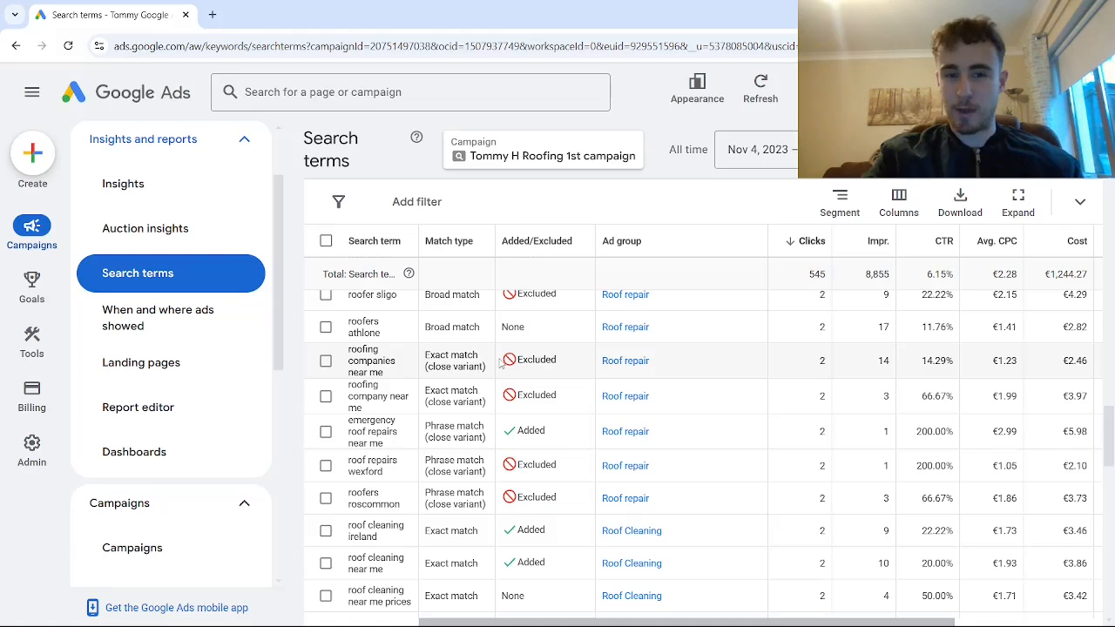
drag(1109, 420, 1114, 193)
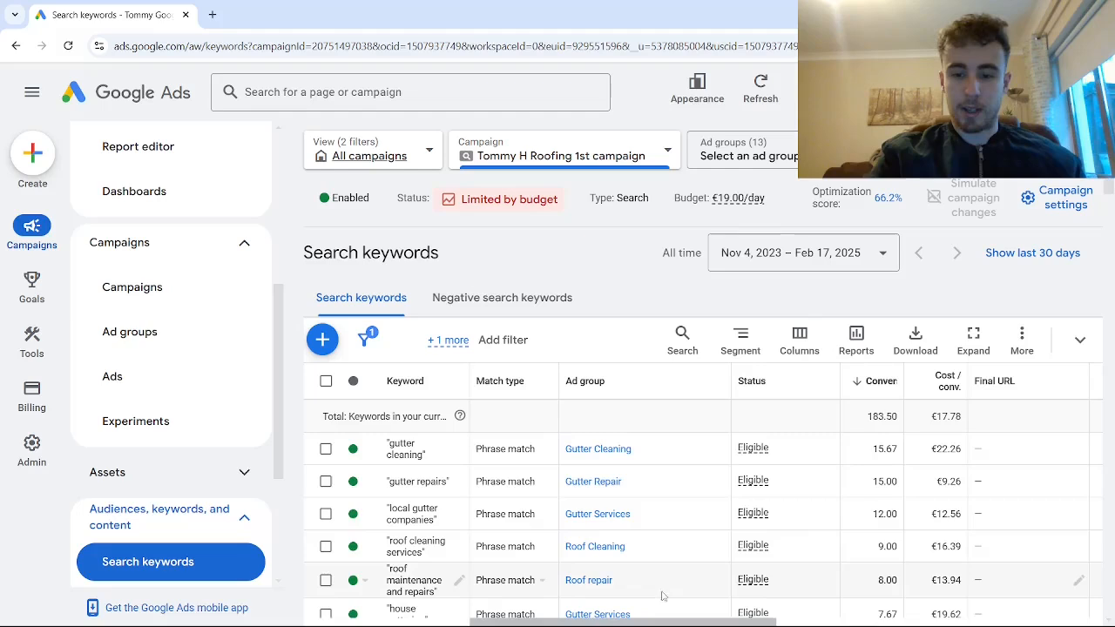
Sort the campaign's search keywords by clicks, highest first, and compare their clicks, cost and conversion figures.
drag(658, 622, 894, 622)
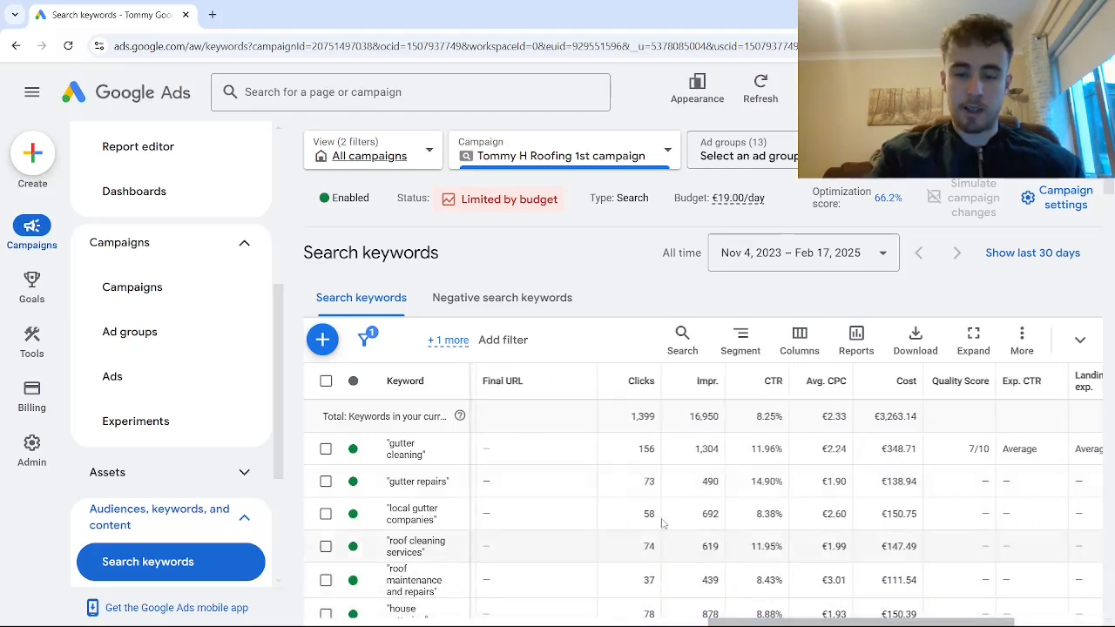
click(640, 383)
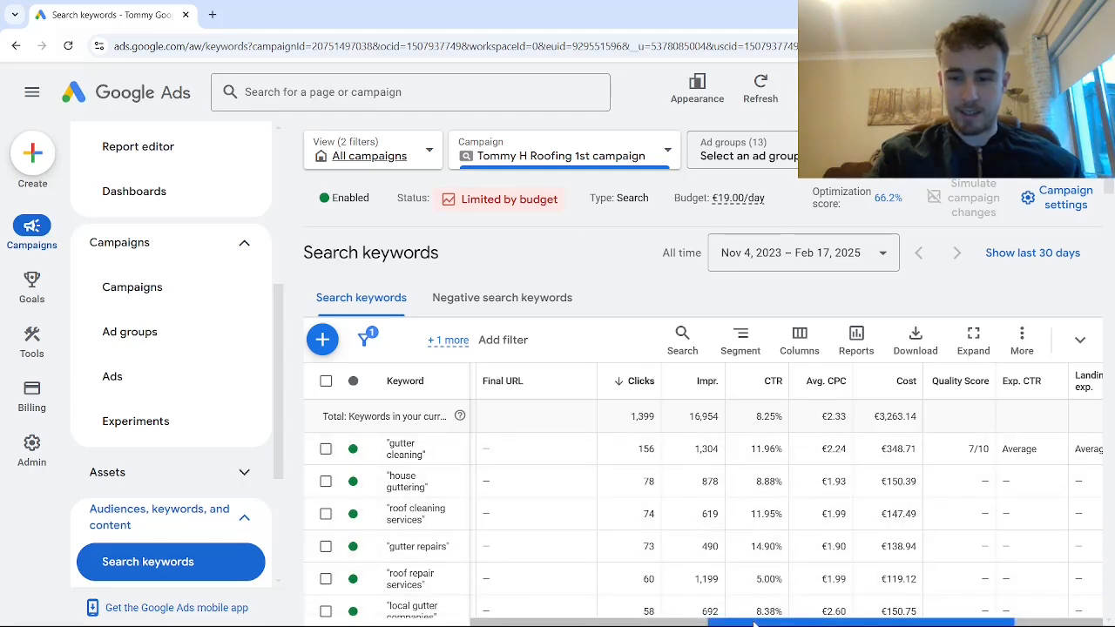
drag(792, 623, 749, 605)
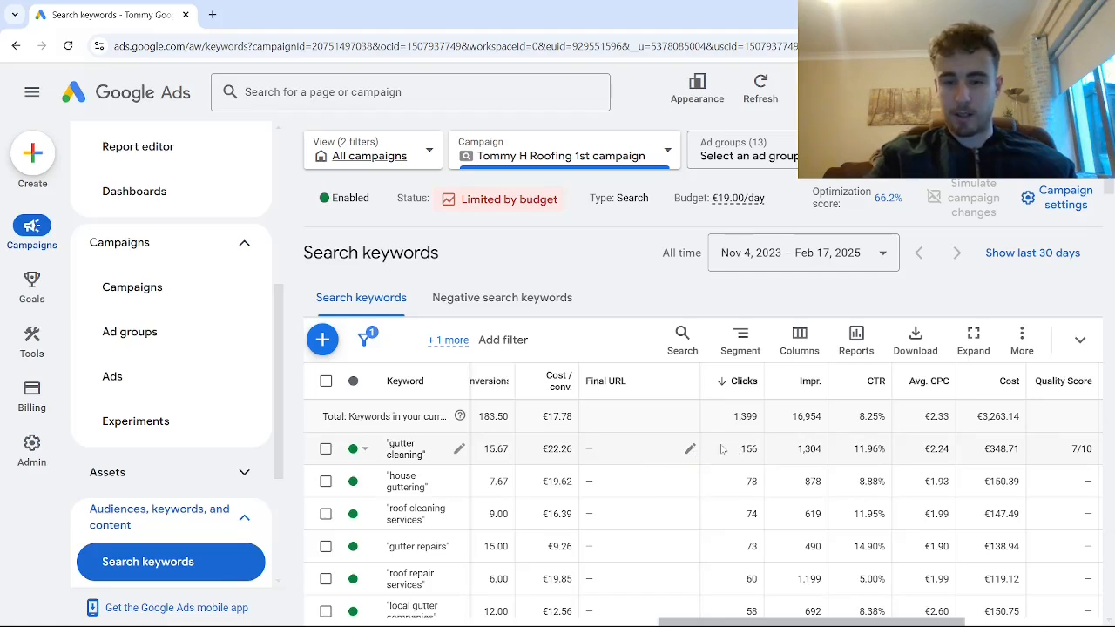
Select the "gutter cleaning" keyword and open the search terms report filtered to it, examining the terms it triggered.
click(326, 449)
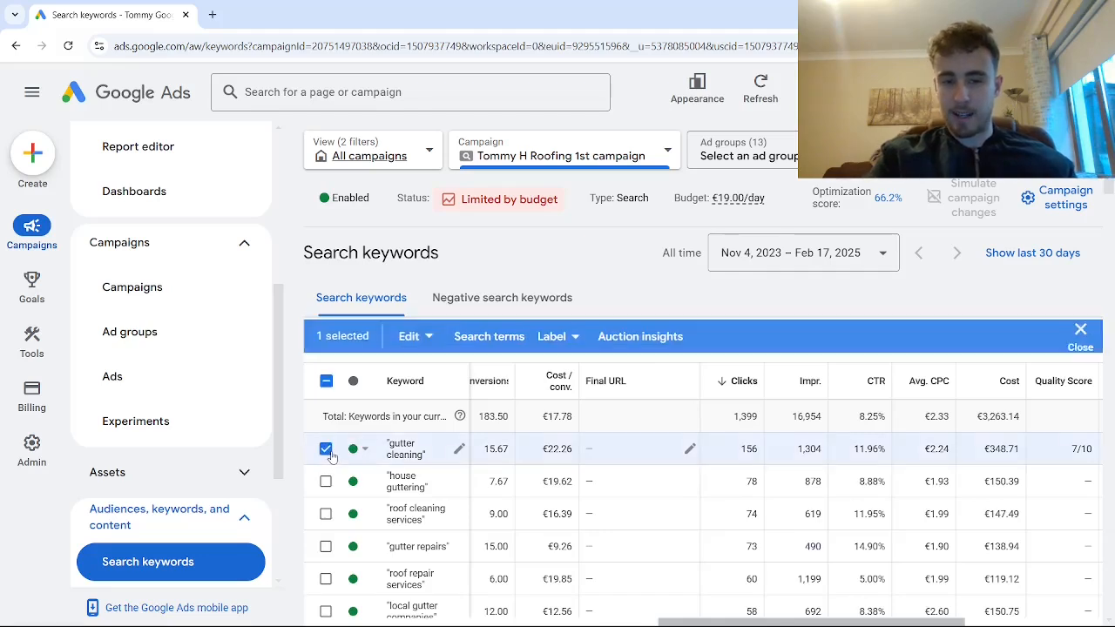
click(492, 341)
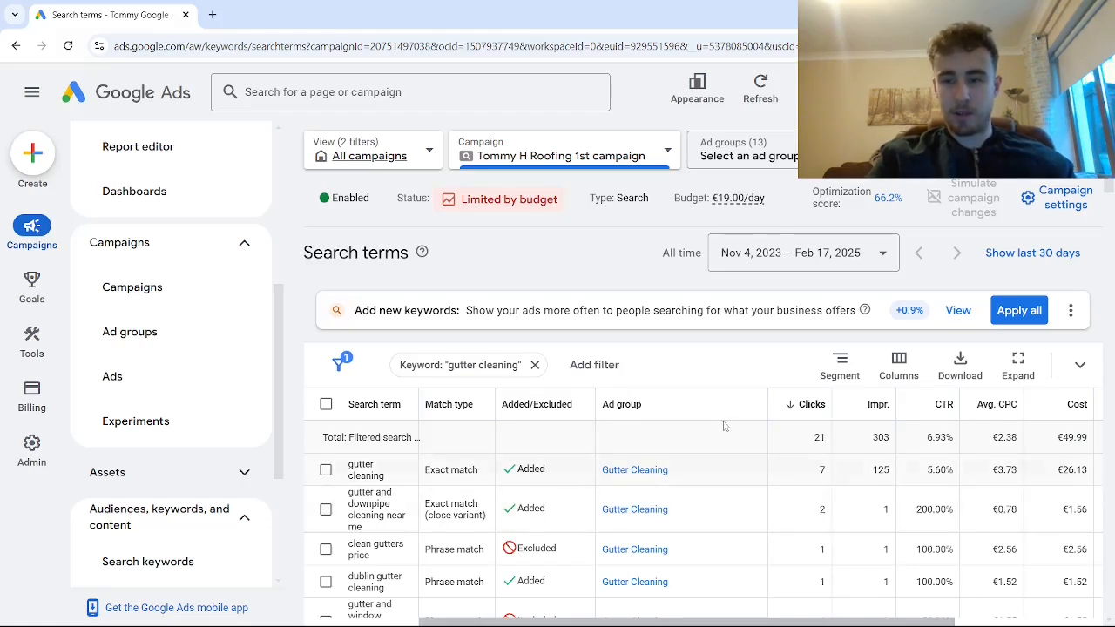
scroll(1108, 183, down, 2)
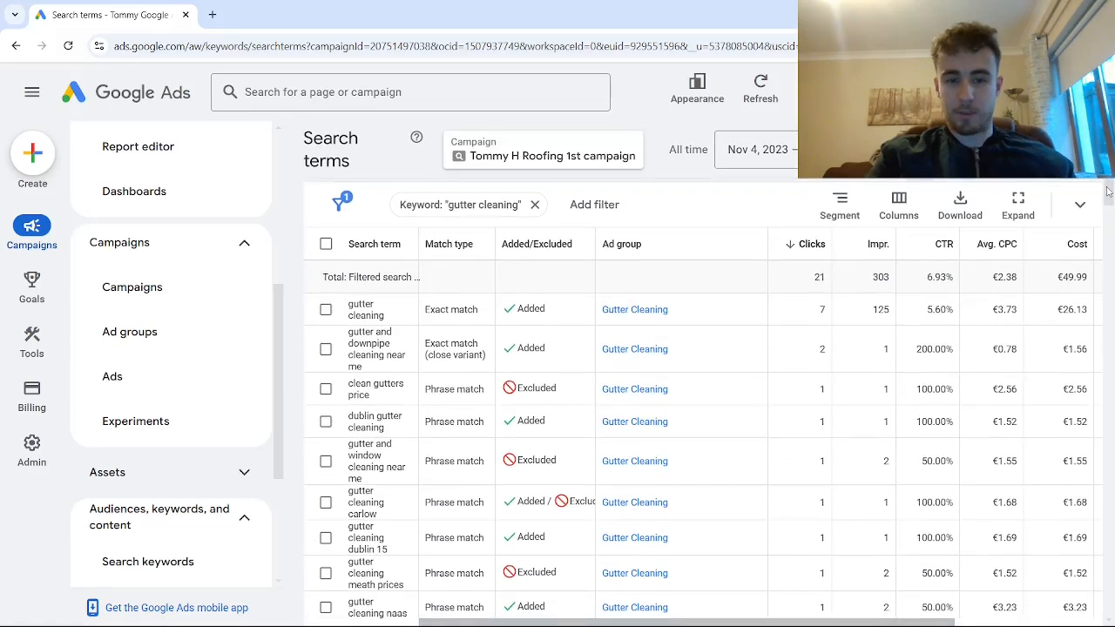
scroll(1109, 187, down, 2)
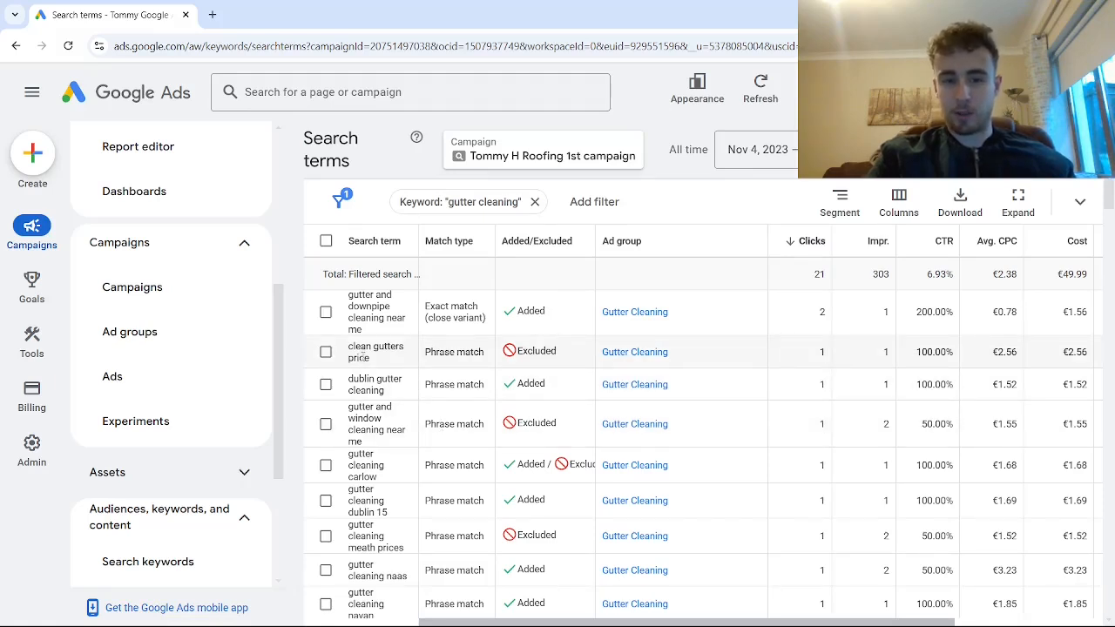
Review the excluded search terms, highlighting "clean gutters price", "window cleaning" and the competitor name in a gutter cleaning term.
drag(372, 363, 348, 347)
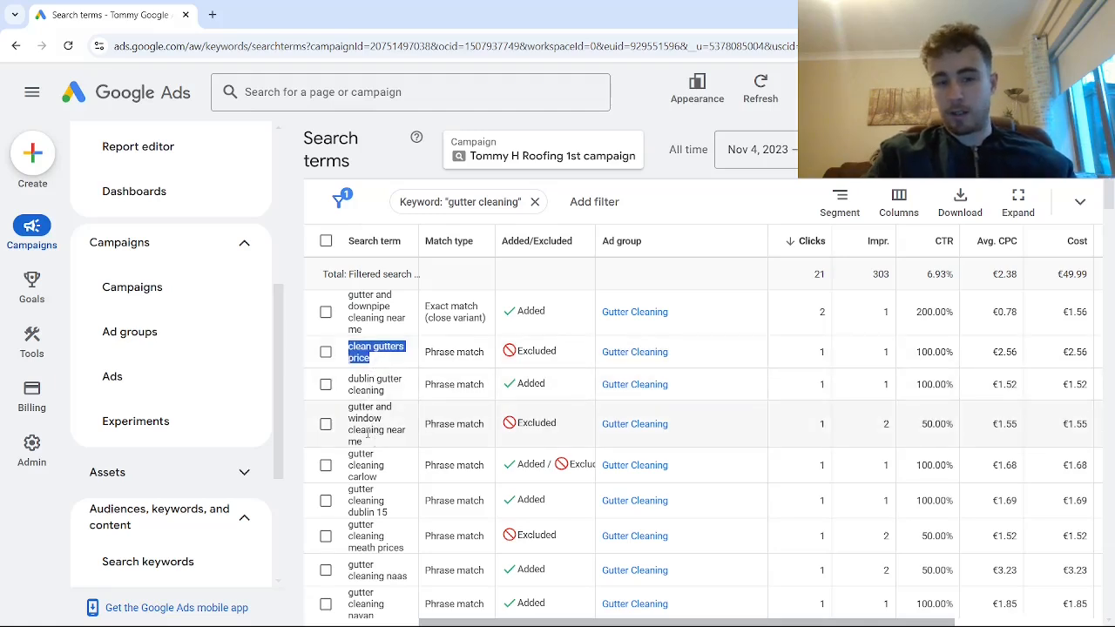
drag(383, 422, 348, 424)
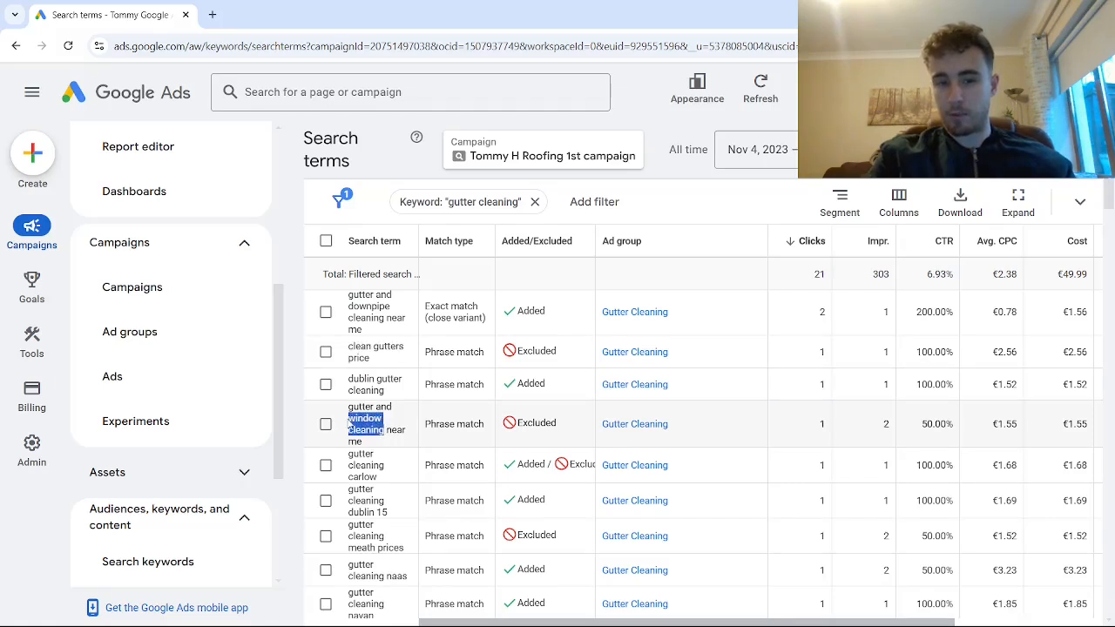
scroll(374, 427, down, 3)
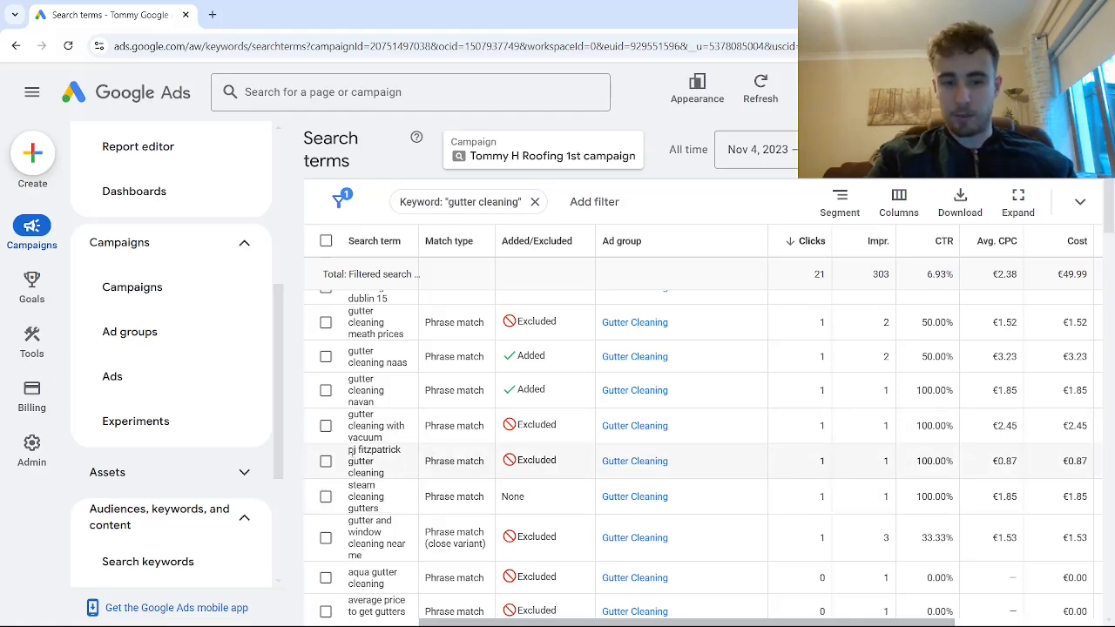
drag(350, 450, 402, 452)
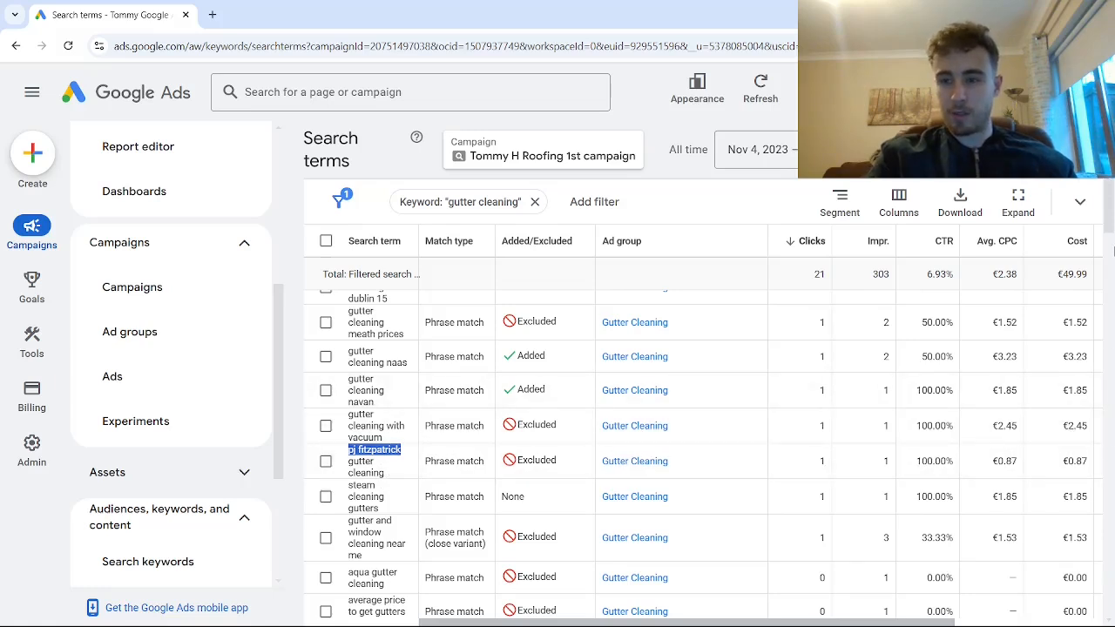
click(1113, 211)
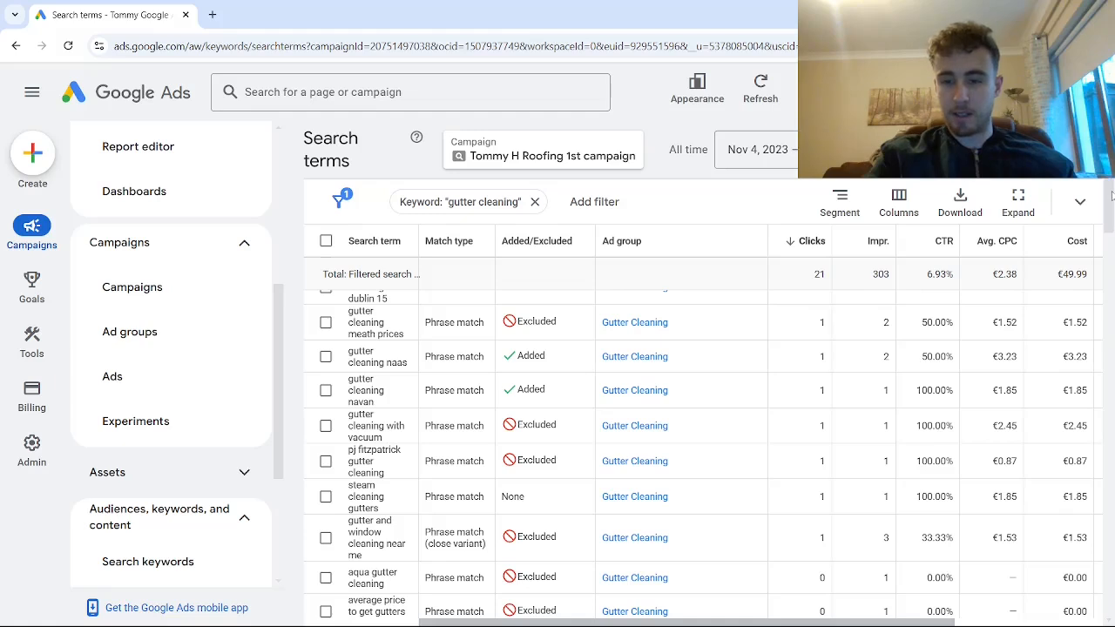